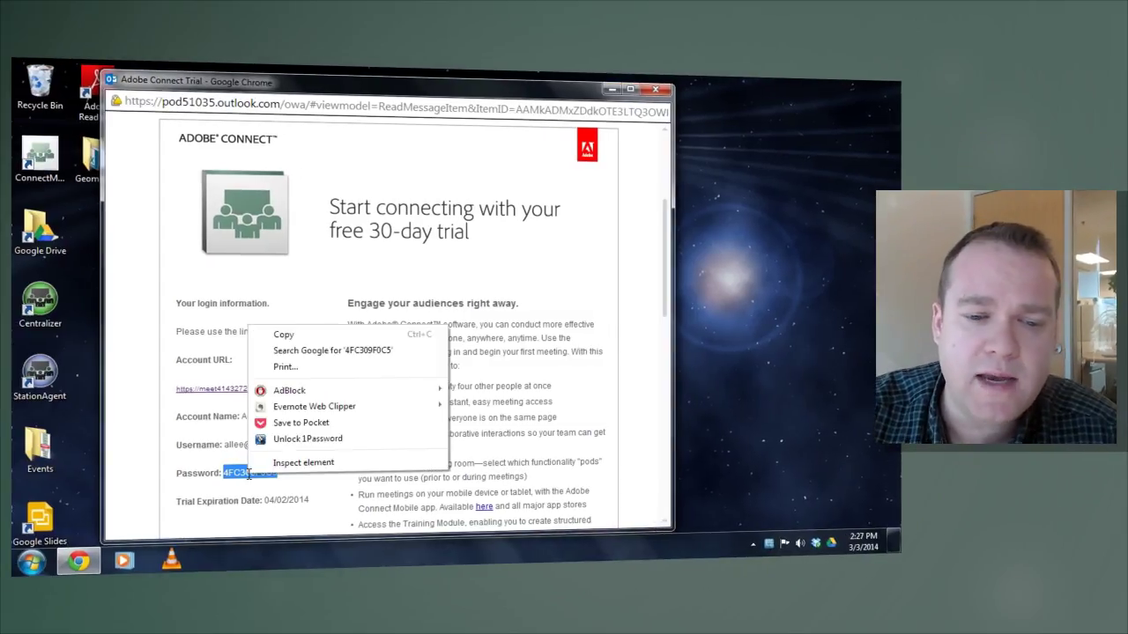
Copy the account password from the Adobe Connect trial e-mail and open the account URL.
click(284, 335)
click(255, 375)
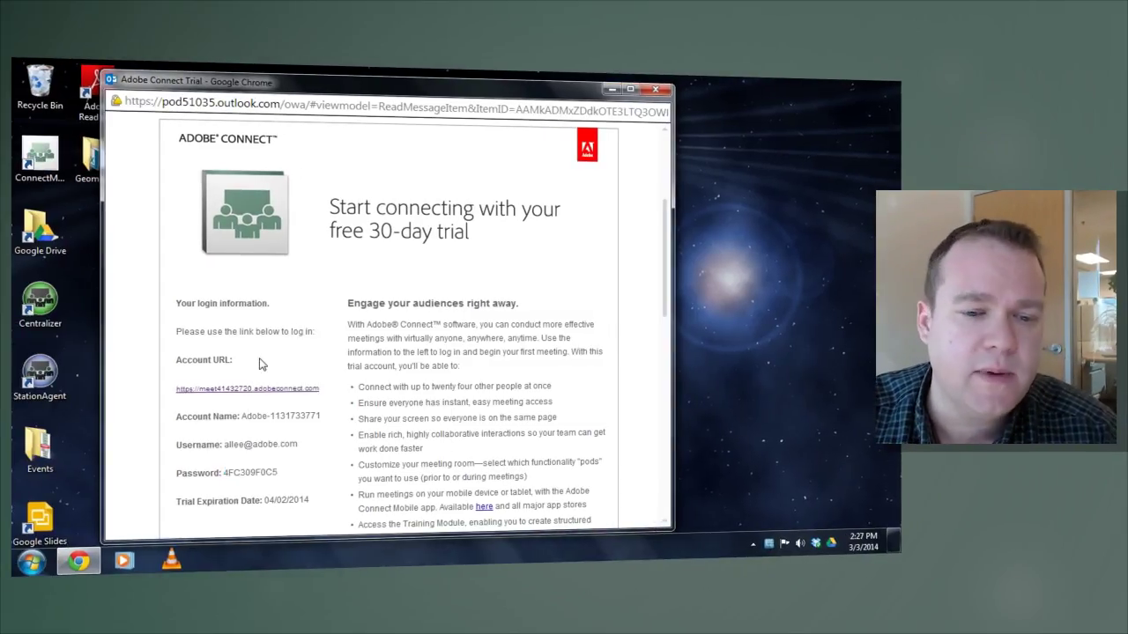
click(251, 389)
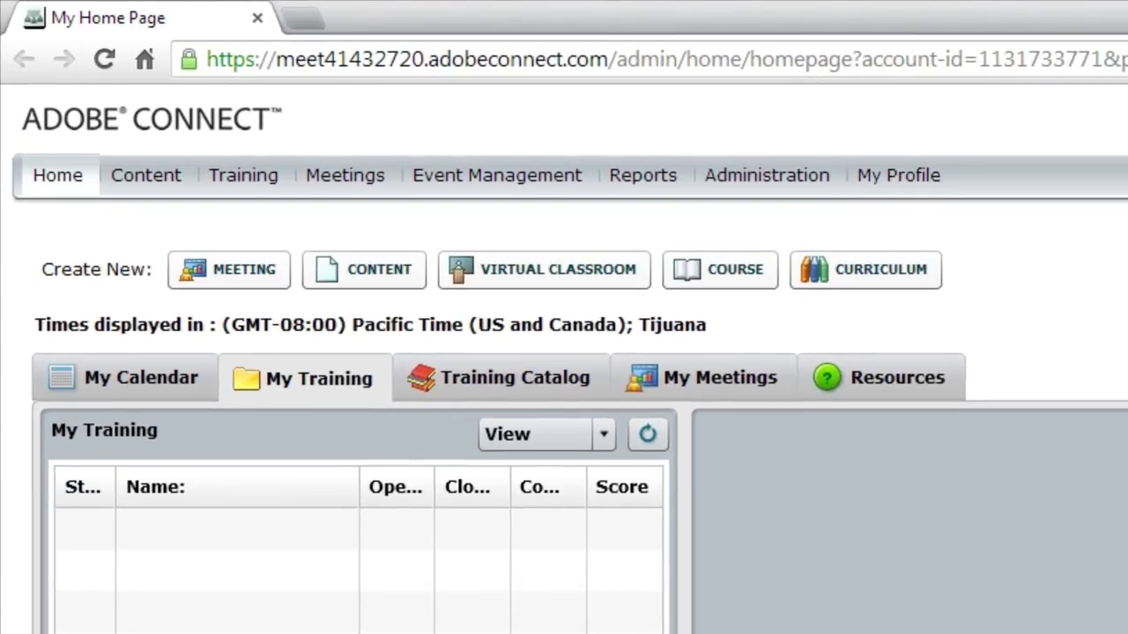
Open the account's Customization settings in Administration, review the login and meeting customization pages, and return to Customize Central.
click(811, 188)
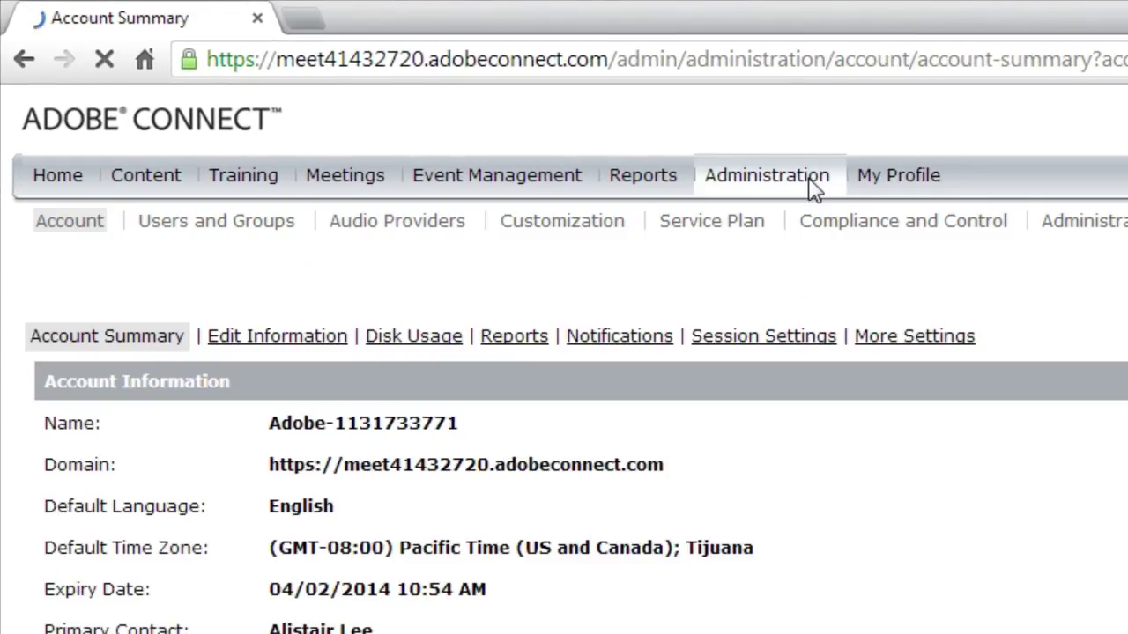
click(601, 231)
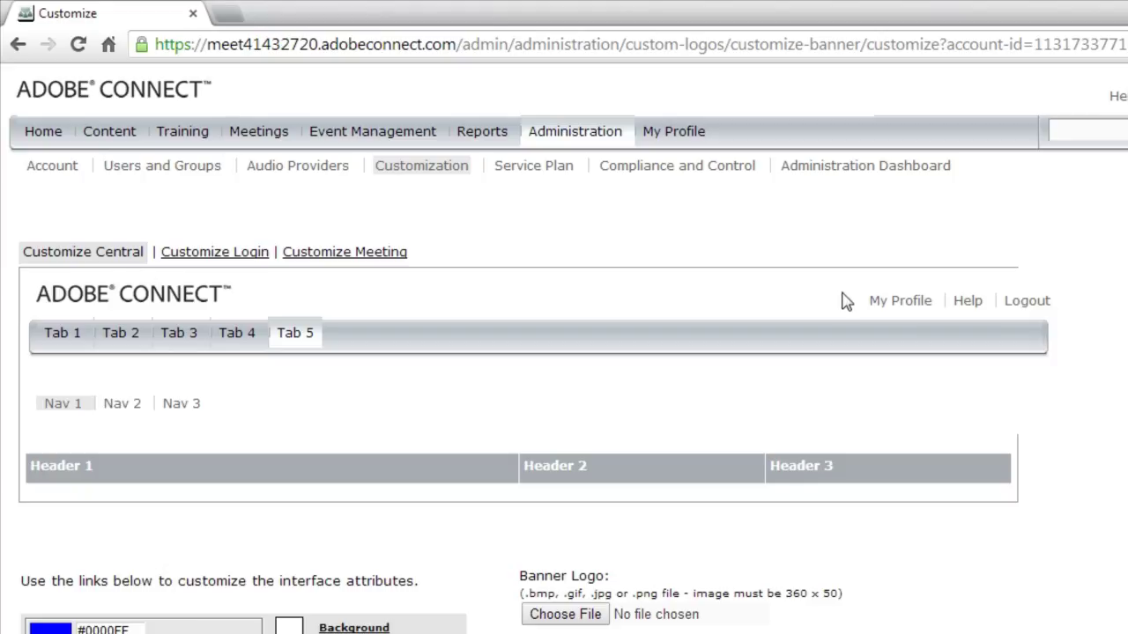
click(227, 260)
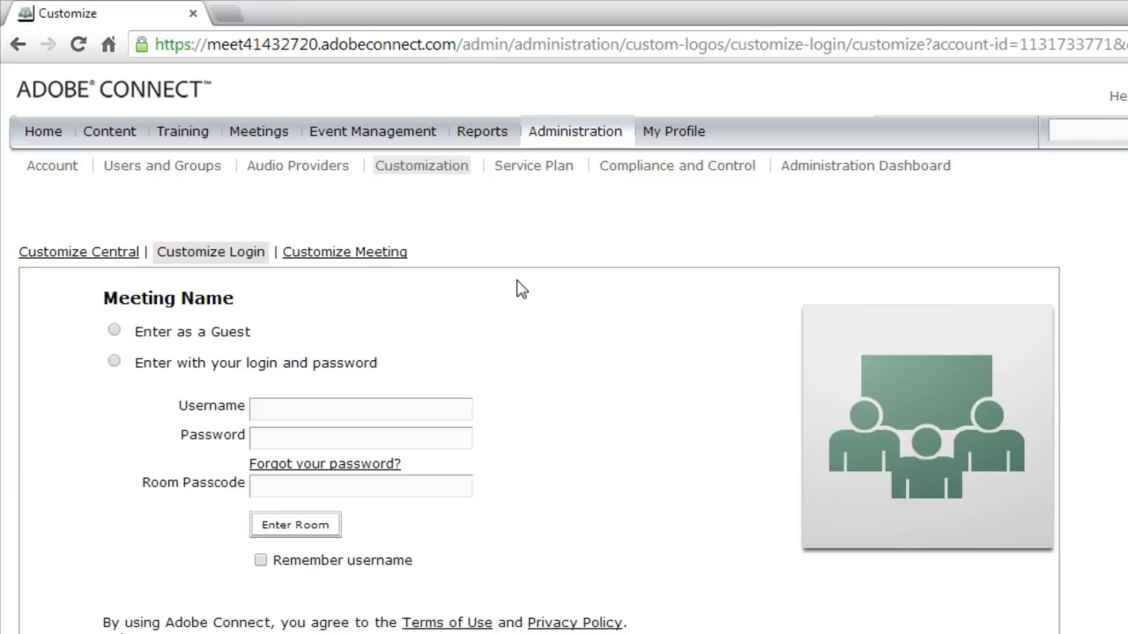
click(367, 256)
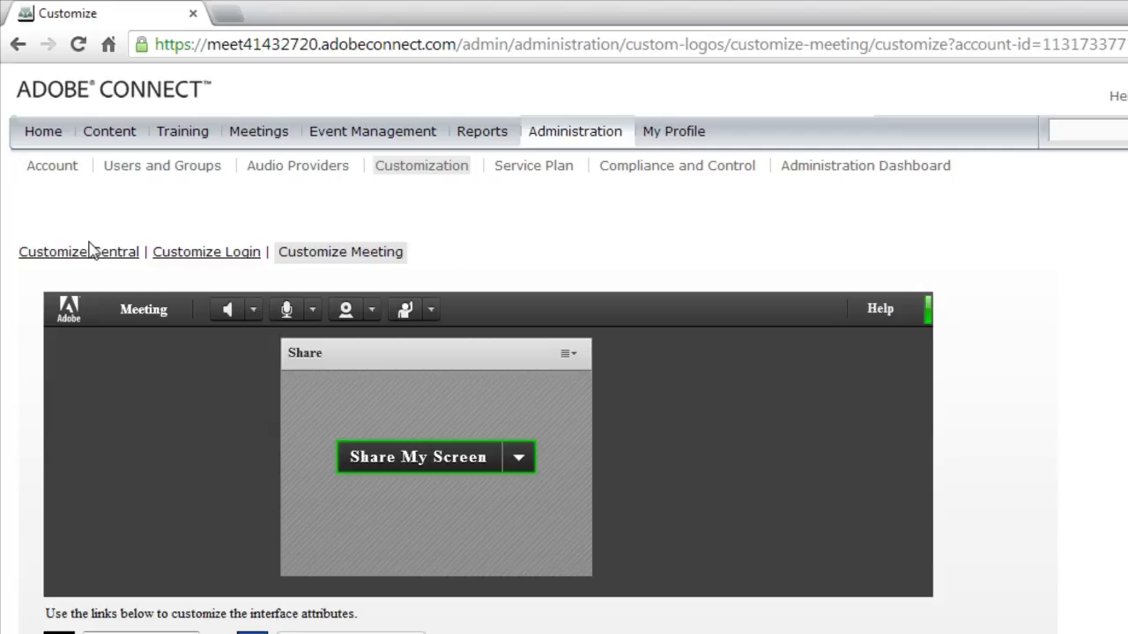
click(90, 251)
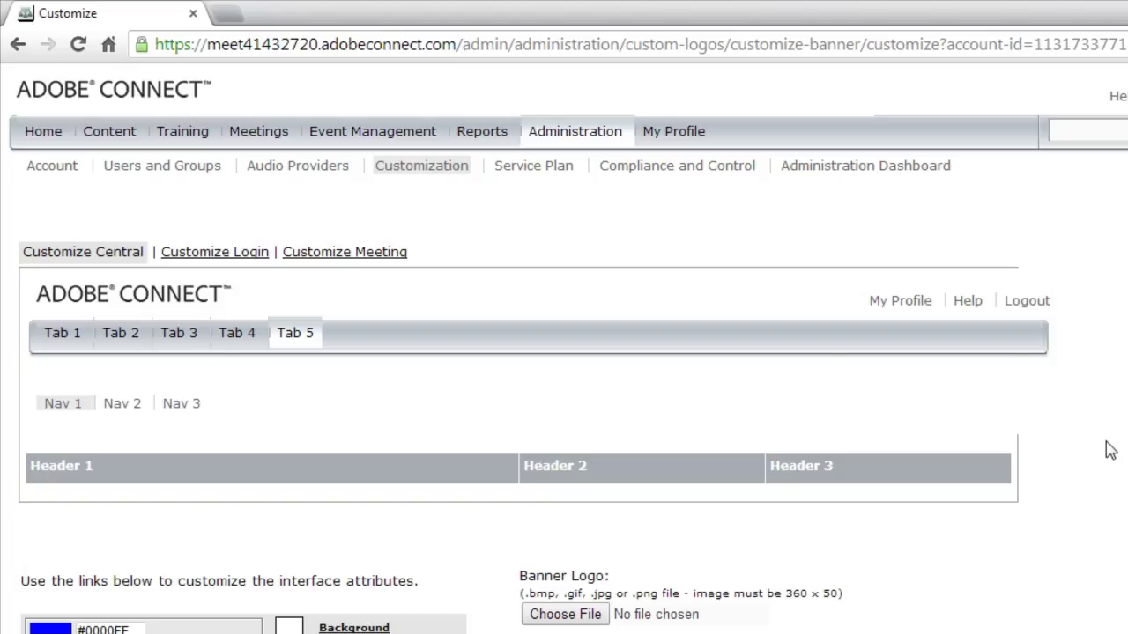
Choose Banner-Logo.png from the Geometrixx folder as the banner logo for Customize Central.
scroll(1123, 458, down, 3)
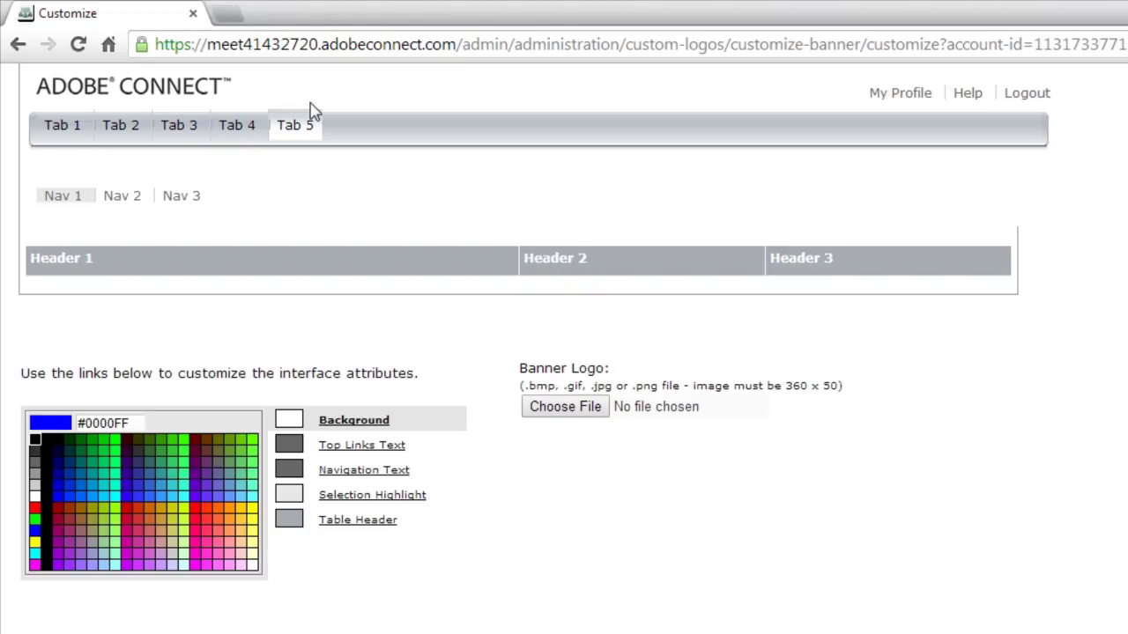
drag(777, 368, 819, 388)
click(829, 393)
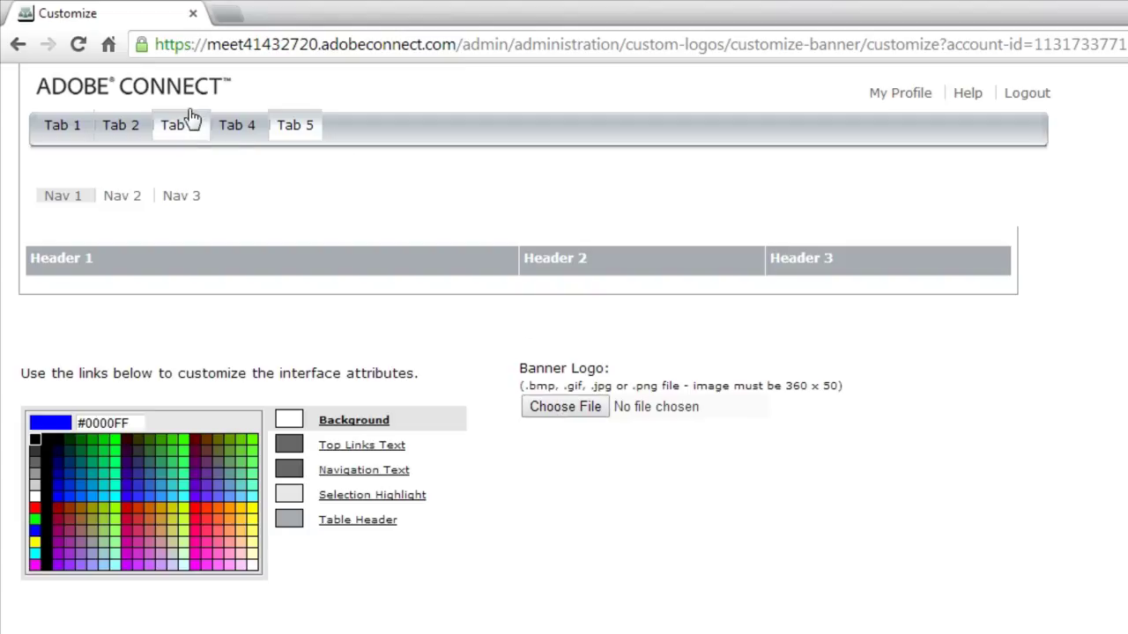
click(598, 418)
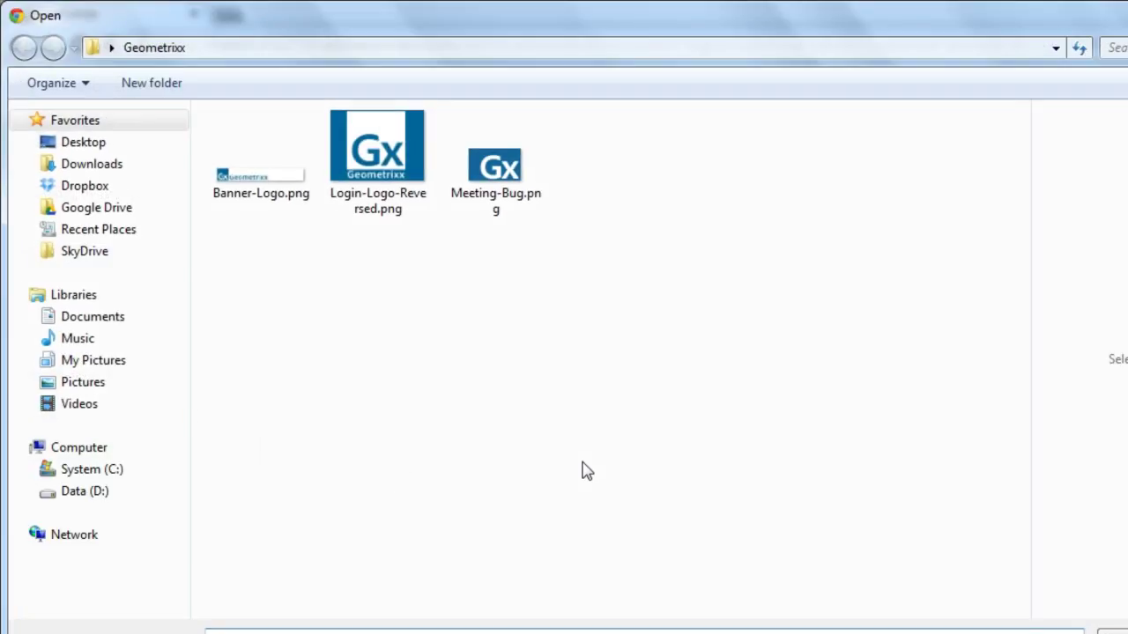
click(302, 178)
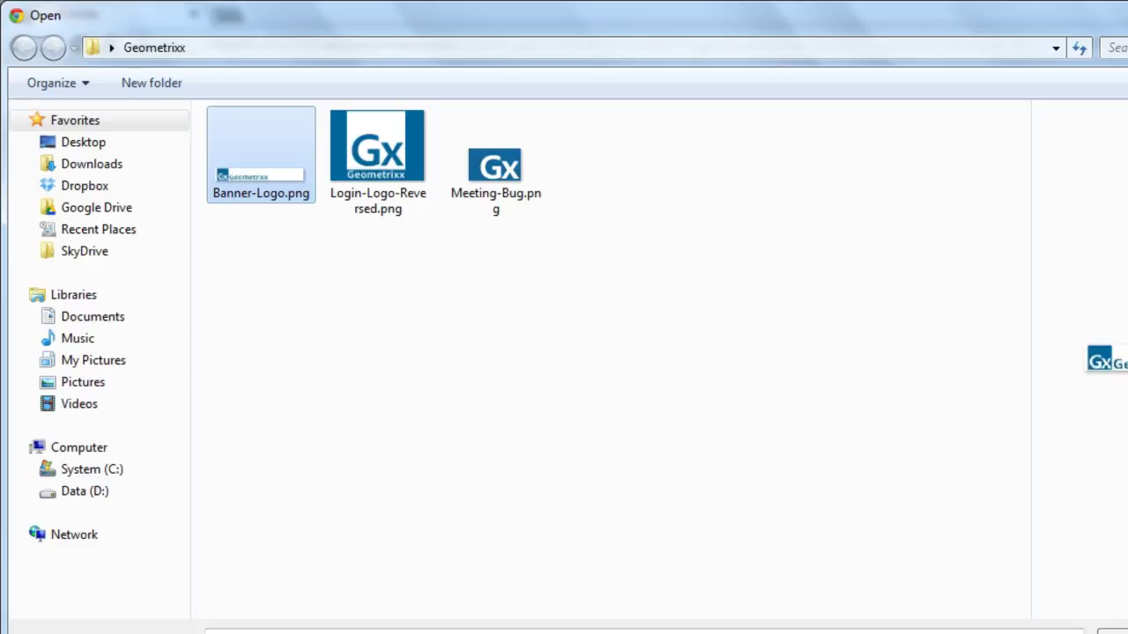
key(Return)
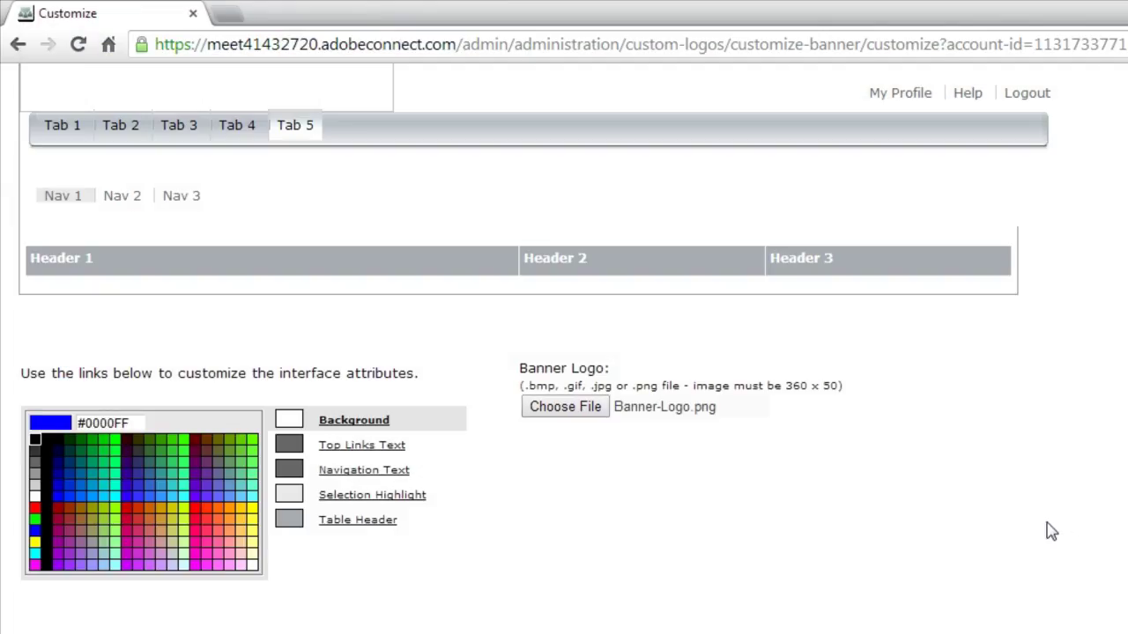
Apply the new banner logo and reload the page to show it in the site header.
scroll(1051, 529, down, 1)
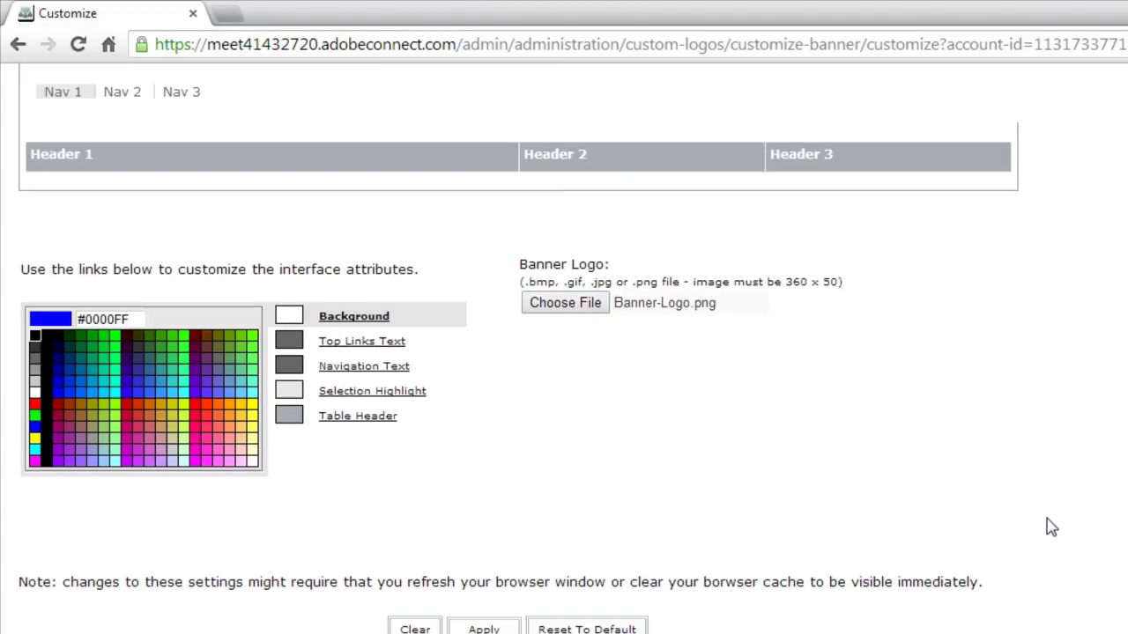
scroll(1051, 527, up, 2)
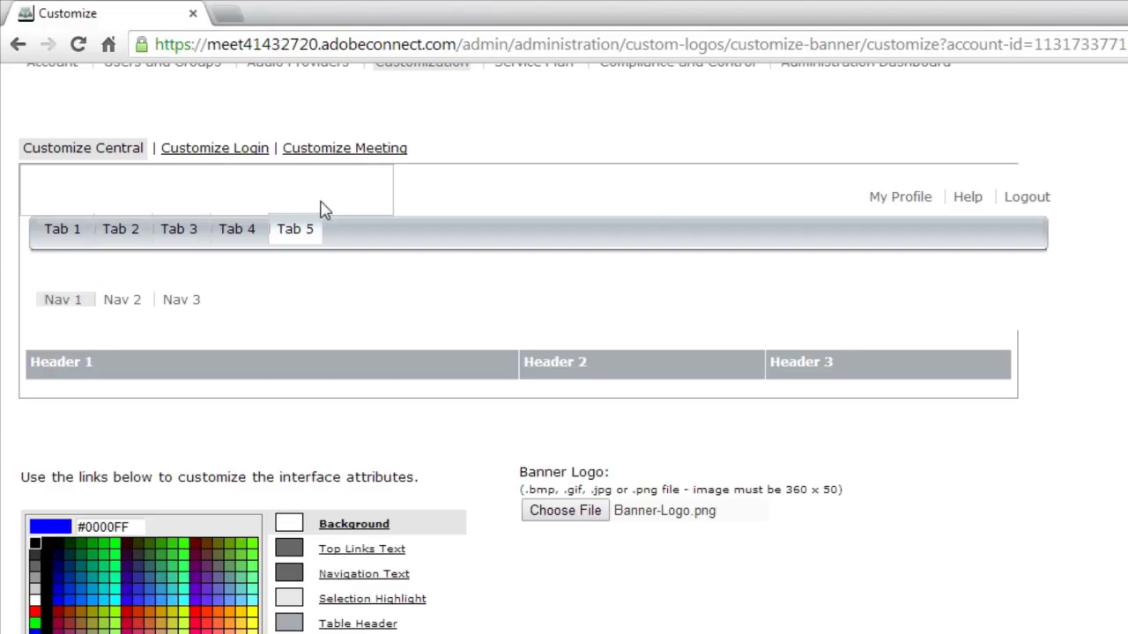
scroll(675, 415, down, 2)
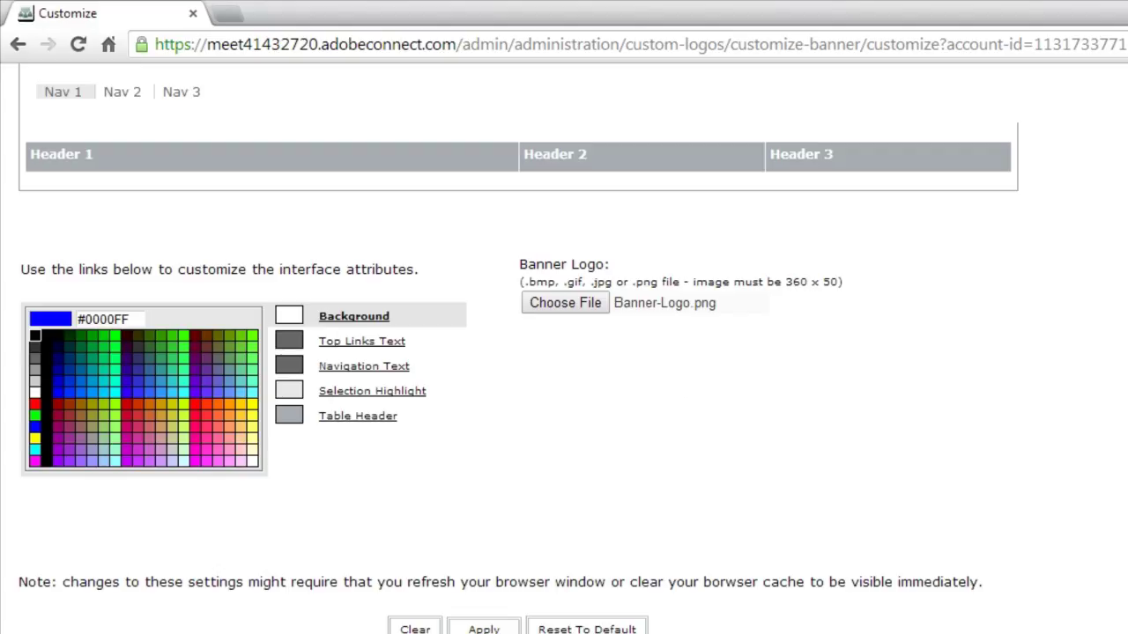
click(483, 629)
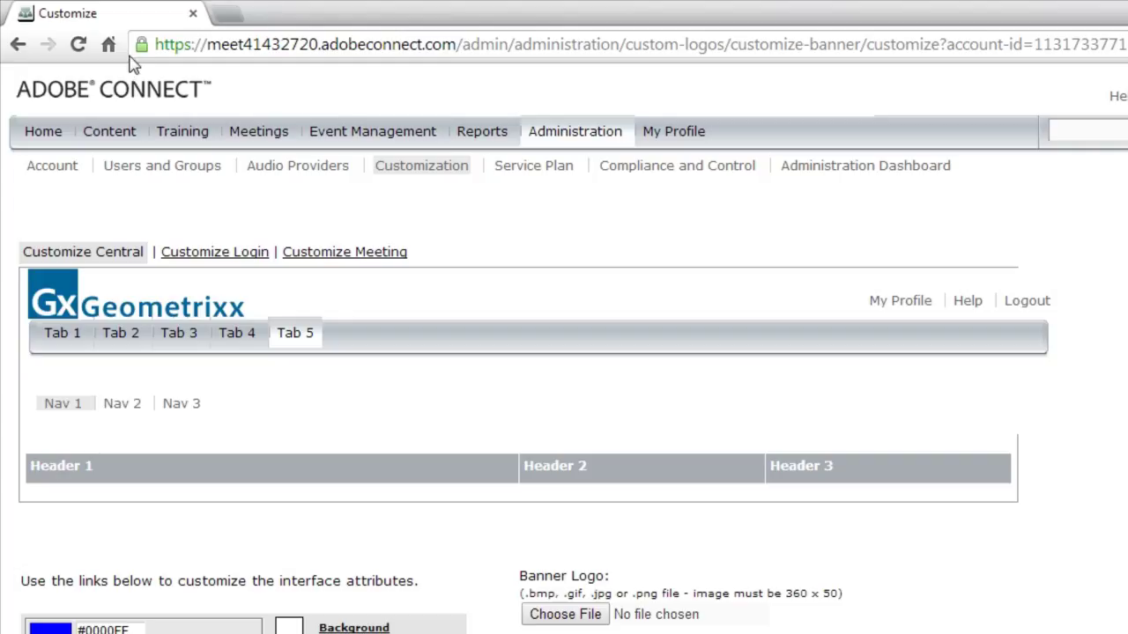
click(77, 44)
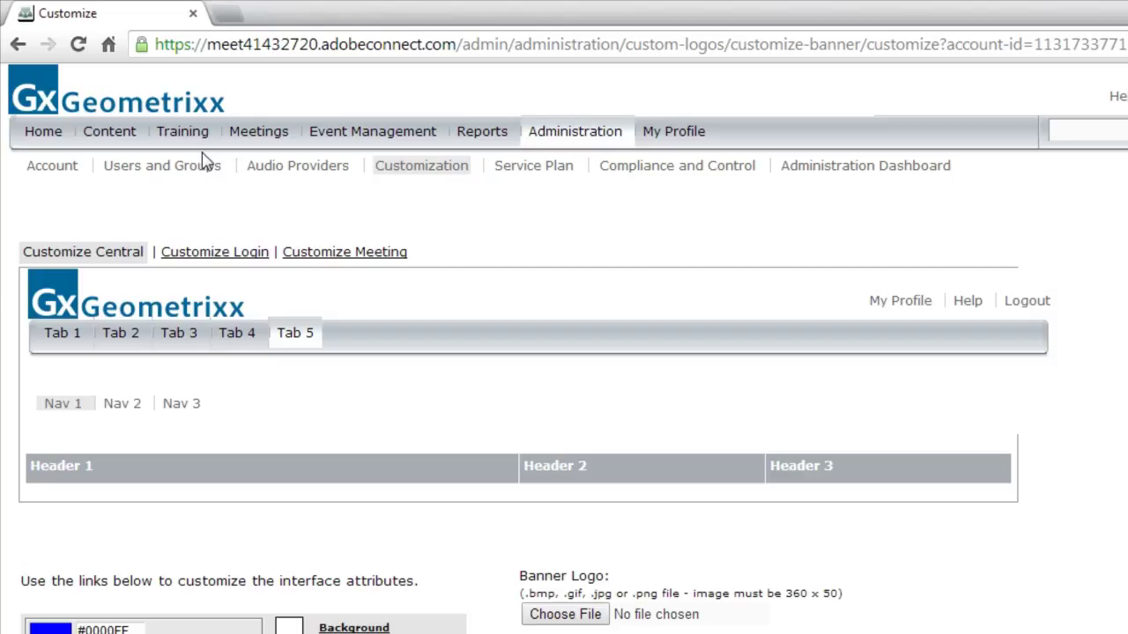
Set the Table Header color of Customize Central to #006599.
scroll(614, 431, down, 2)
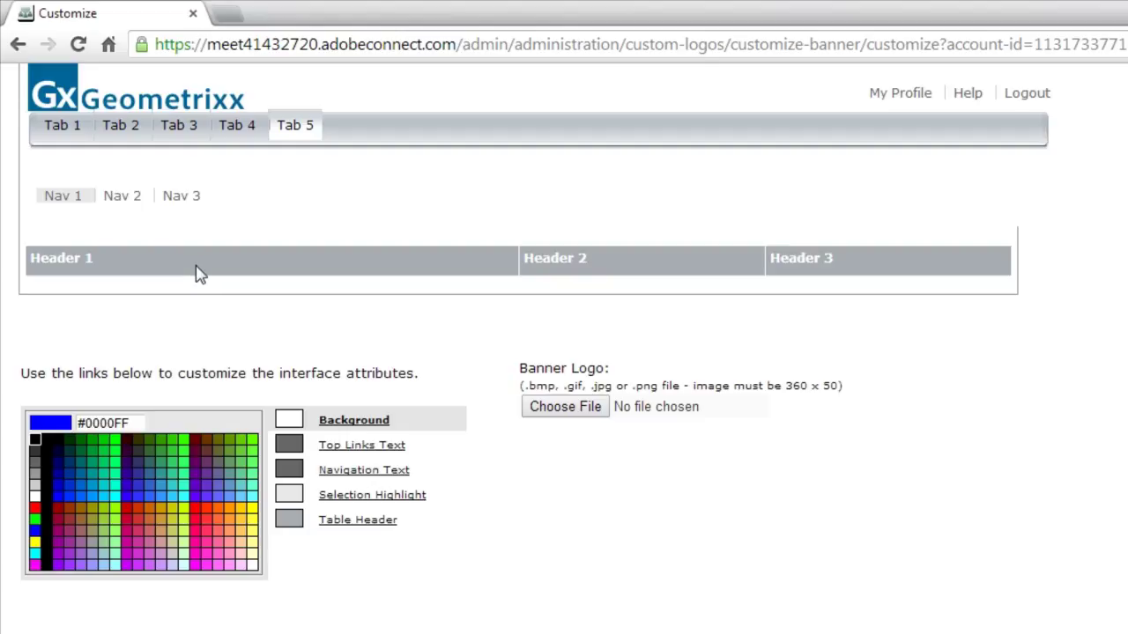
click(355, 522)
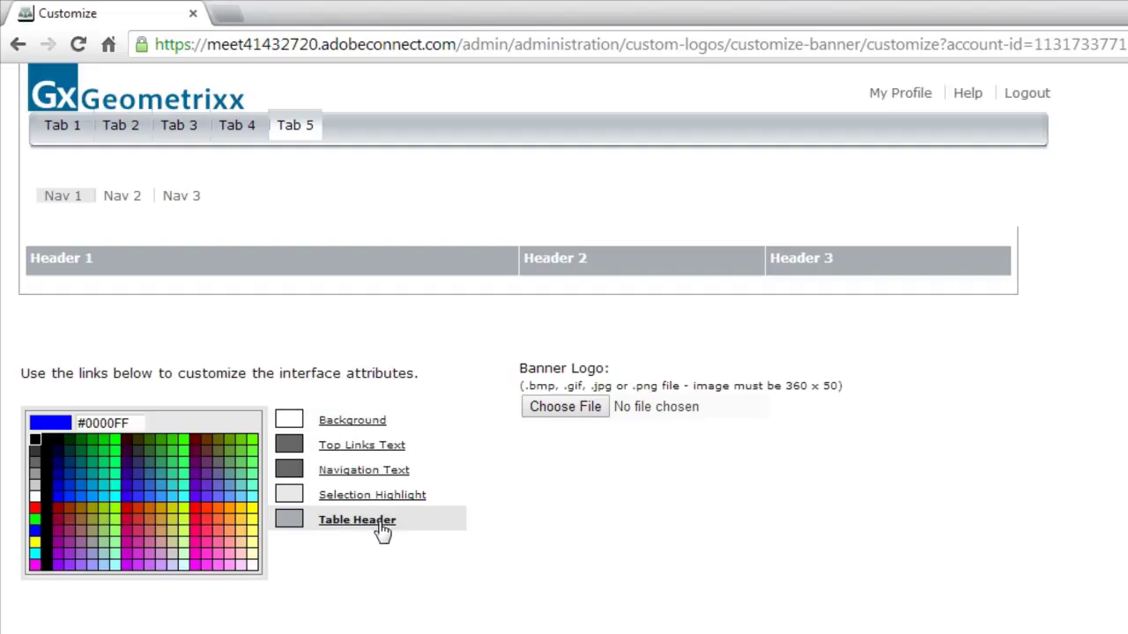
click(138, 496)
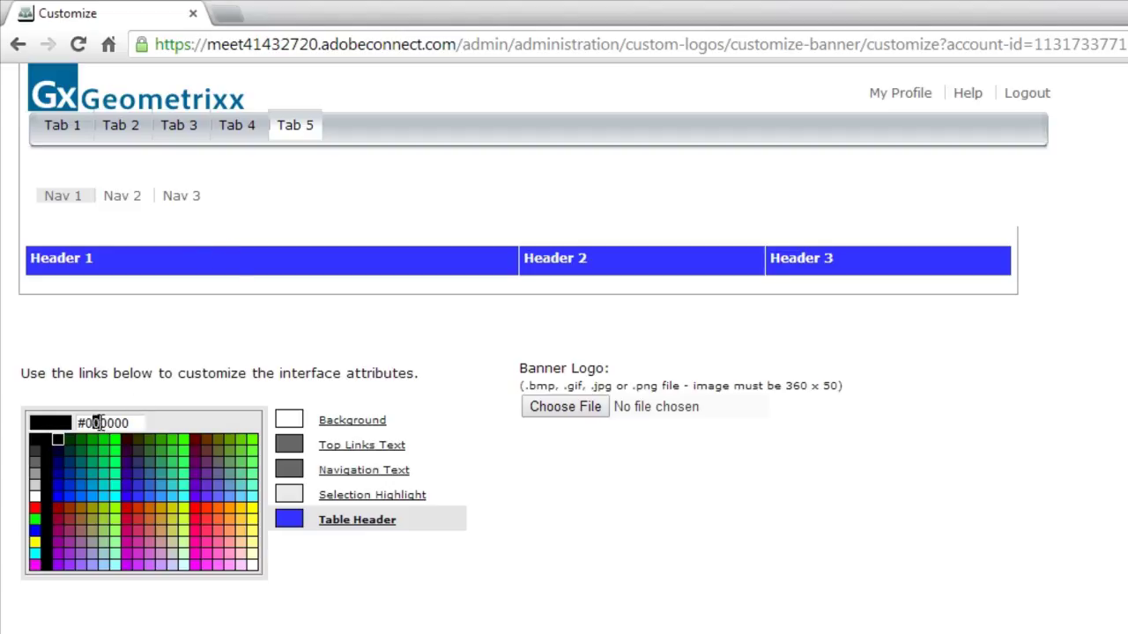
drag(94, 424, 173, 421)
key(Delete)
text(0065)
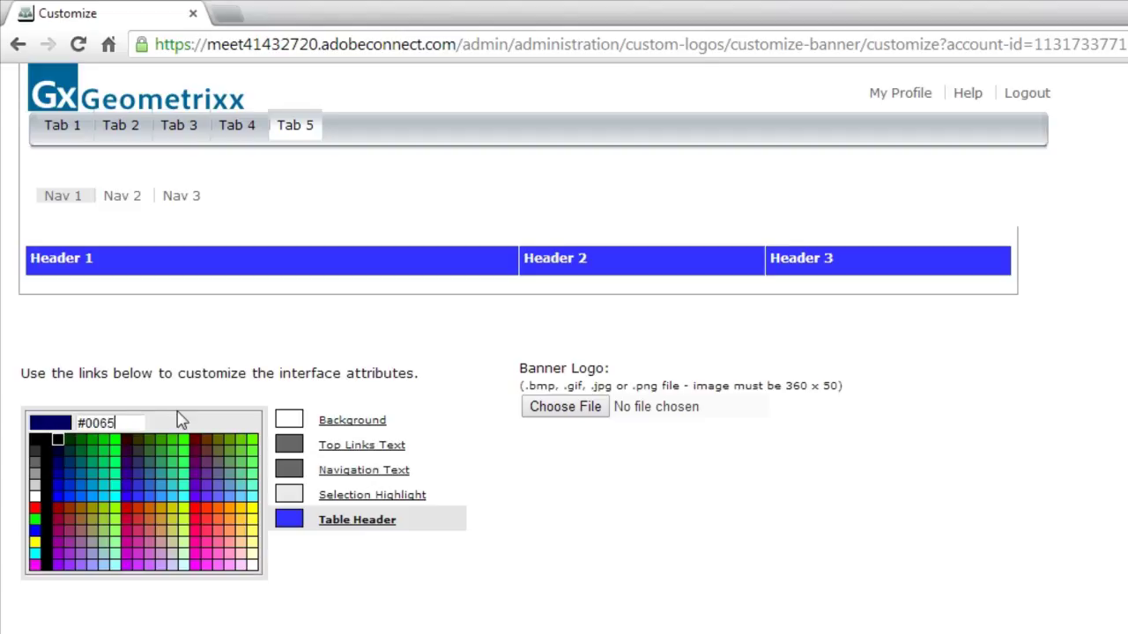
text(99)
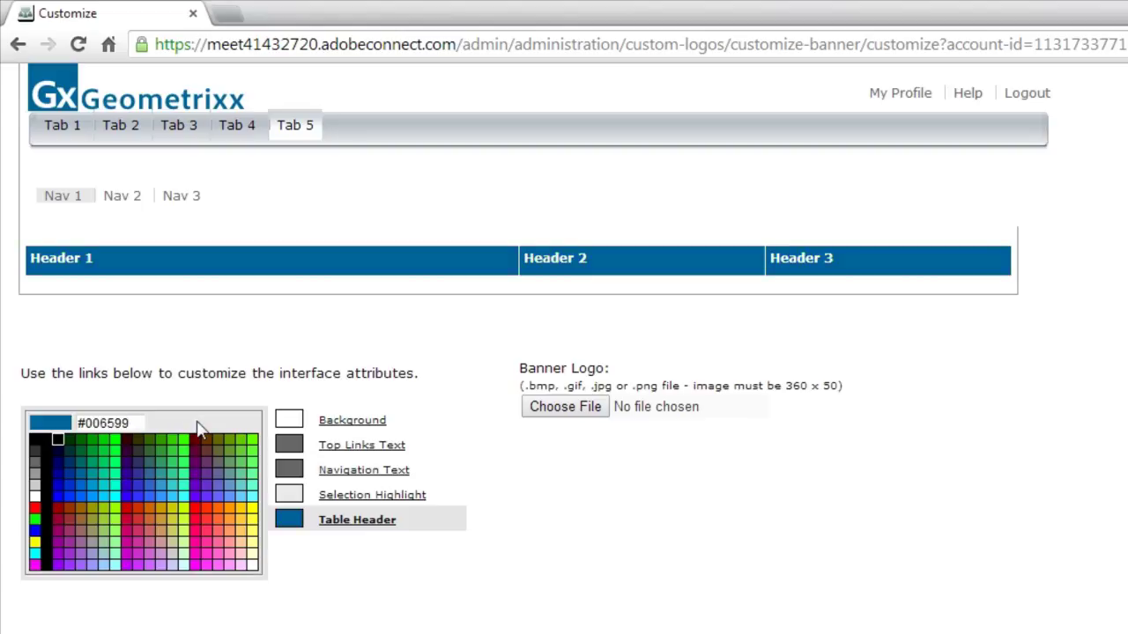
click(252, 474)
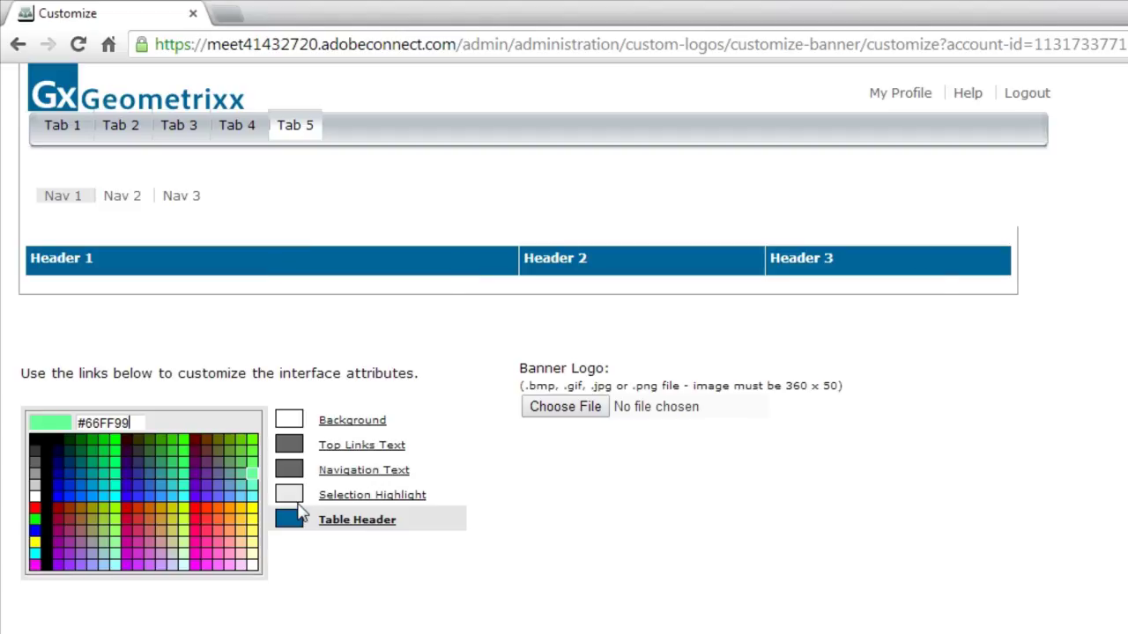
scroll(811, 531, down, 1)
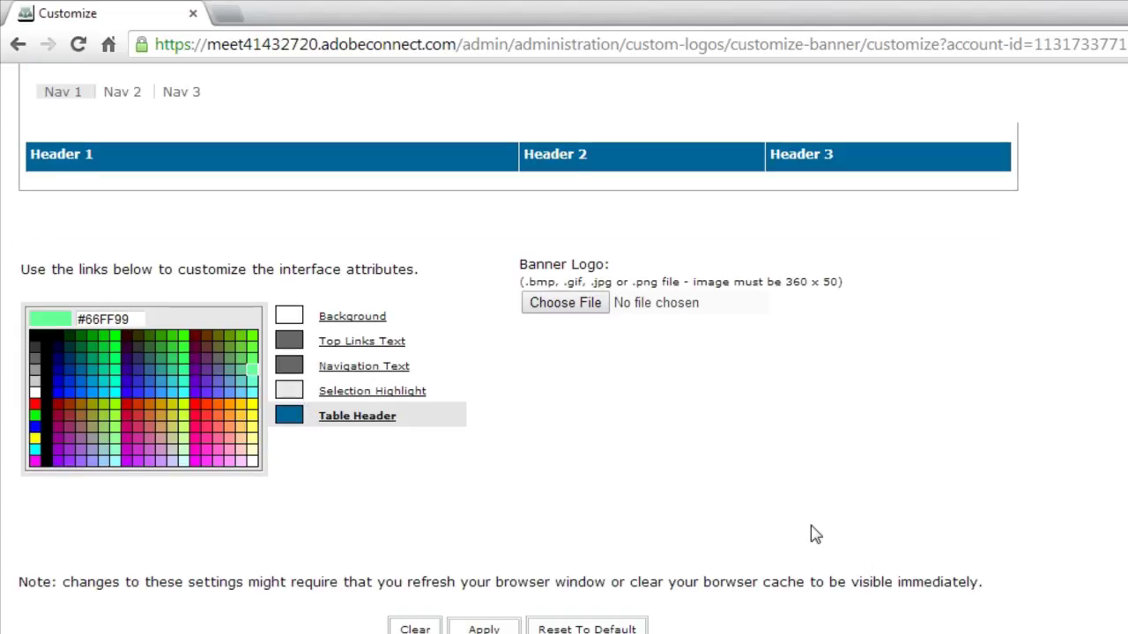
scroll(811, 533, up, 3)
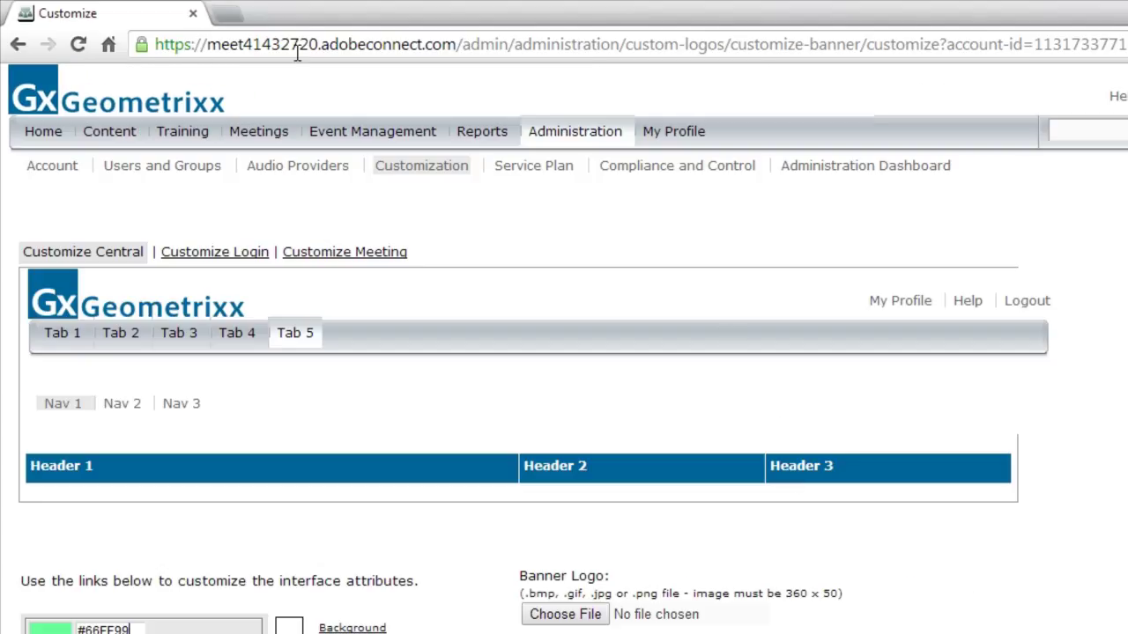
Choose Login-Logo-Reversed.png as the main logo of the meeting login page and apply it.
click(211, 255)
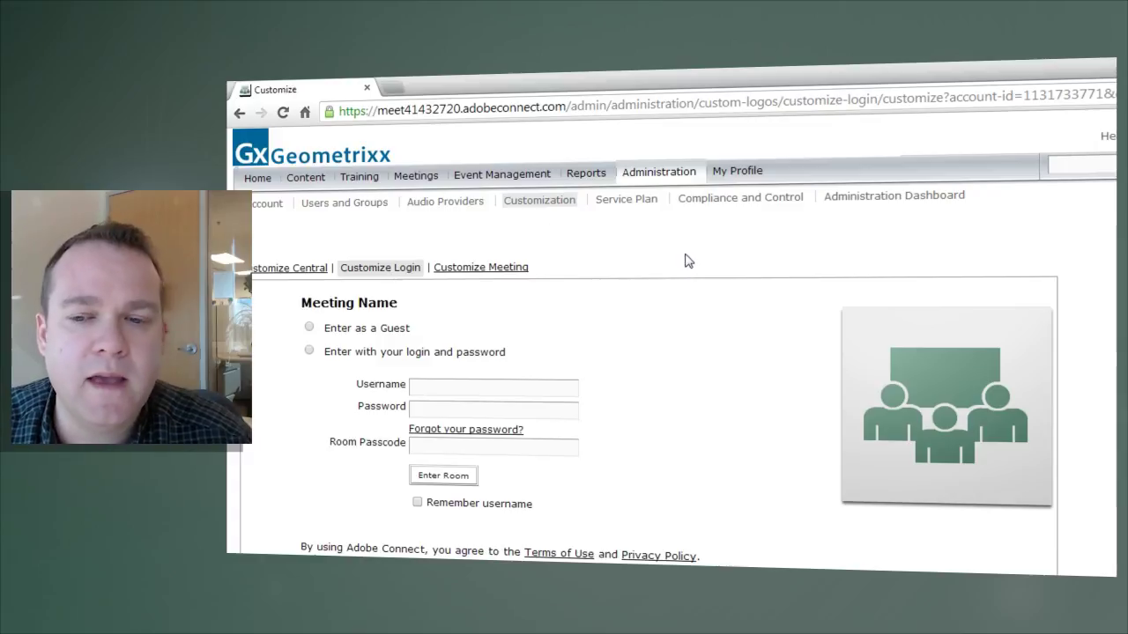
scroll(849, 264, down, 3)
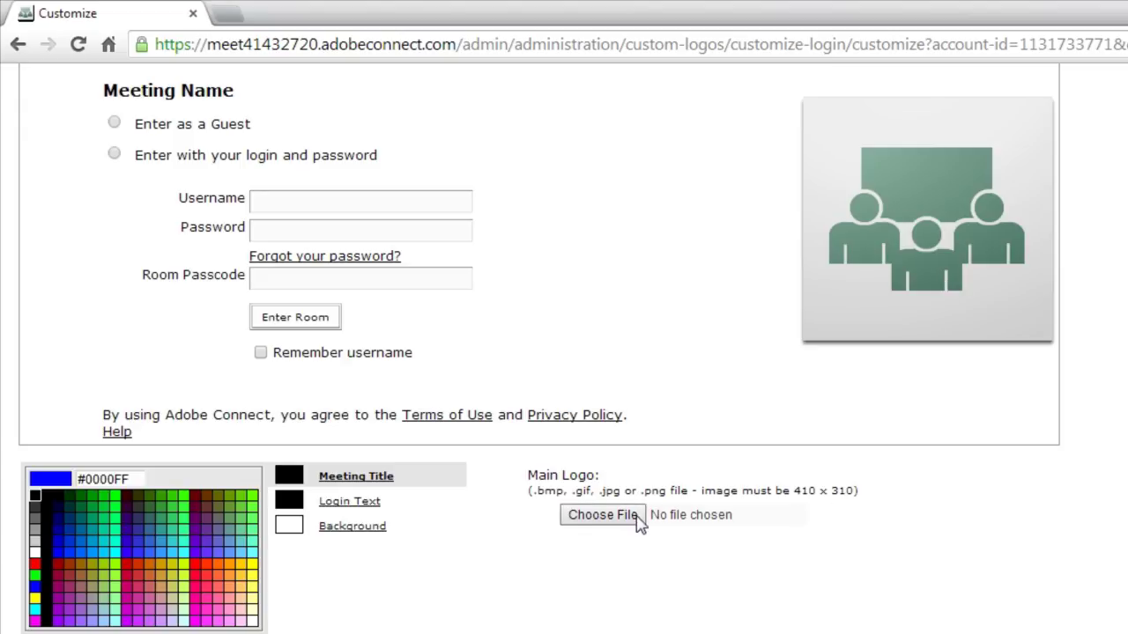
click(599, 518)
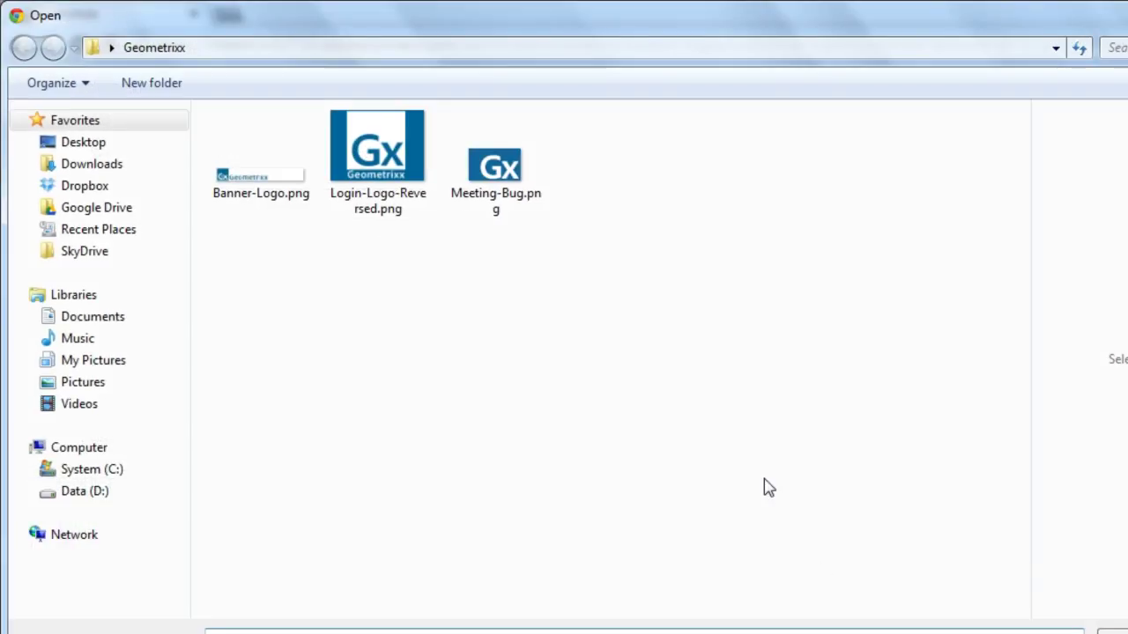
click(387, 196)
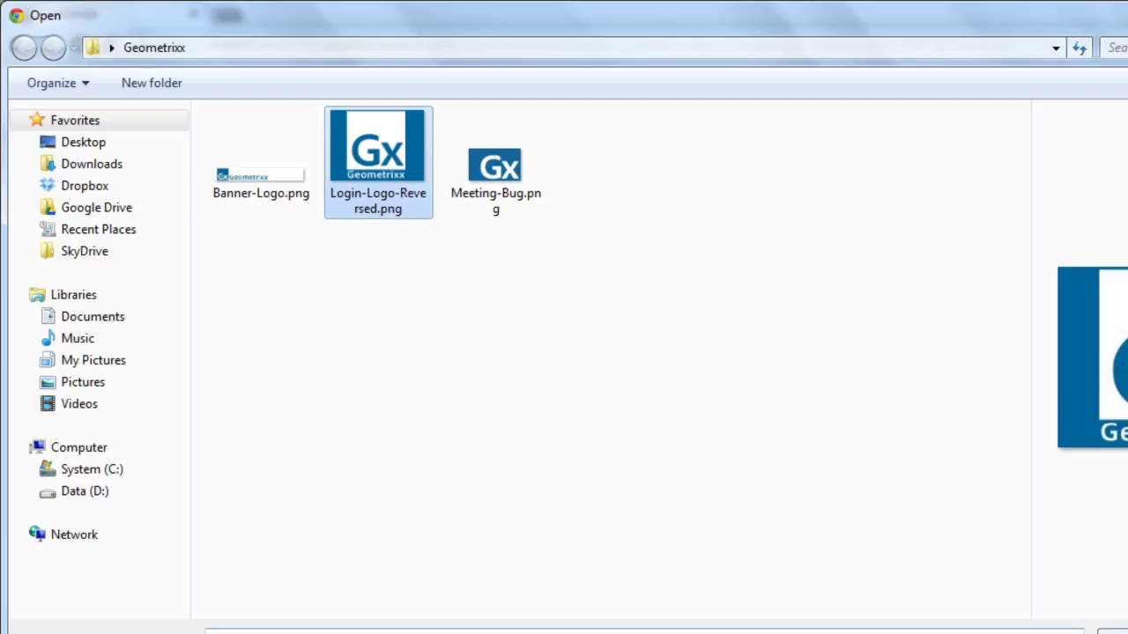
key(Return)
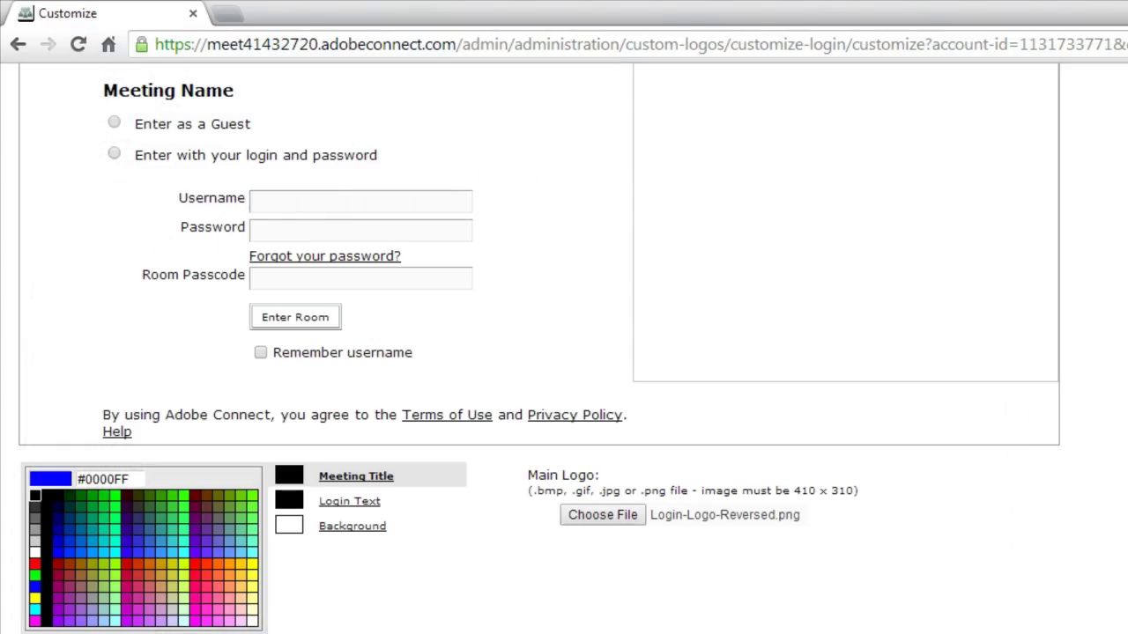
scroll(458, 612, down, 1)
click(495, 628)
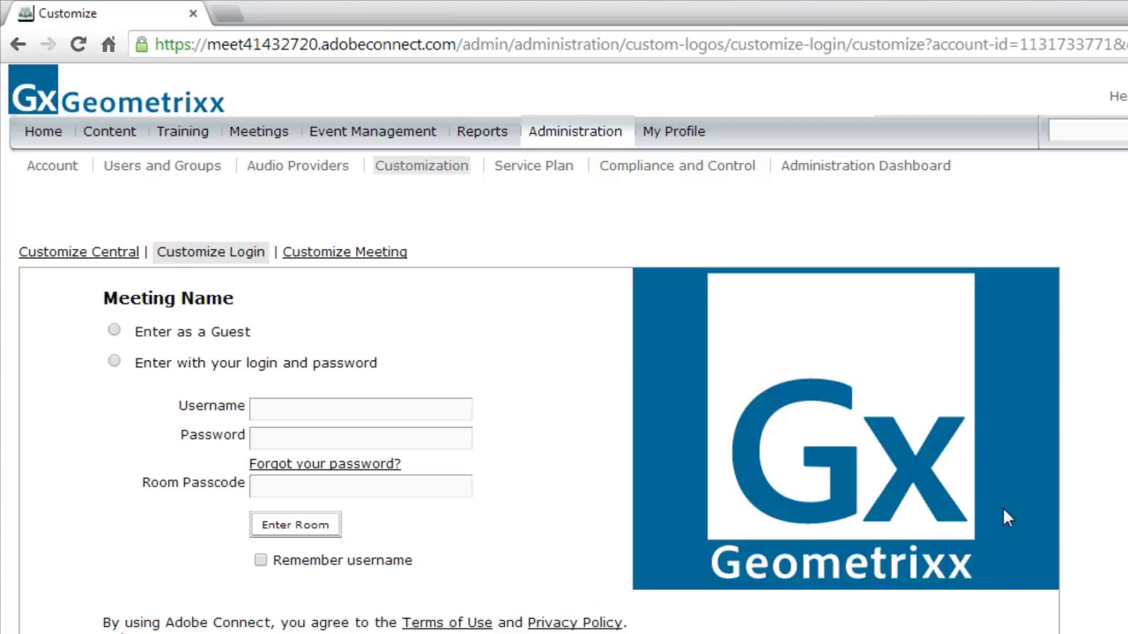
Set the Background color of the meeting login page to #006599.
scroll(1008, 518, down, 3)
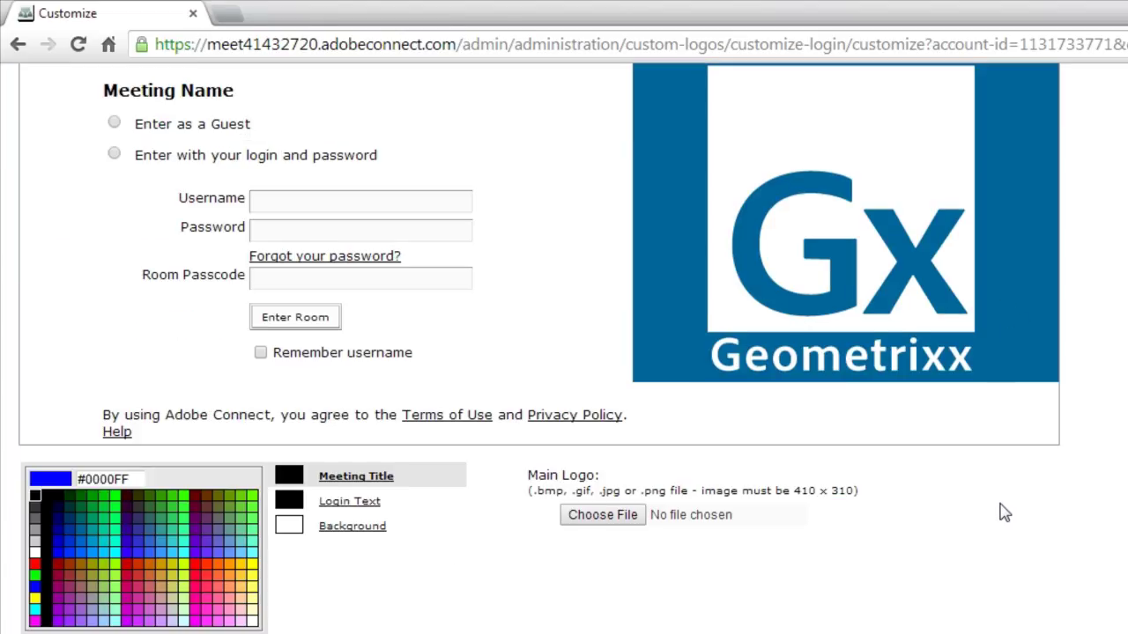
click(354, 531)
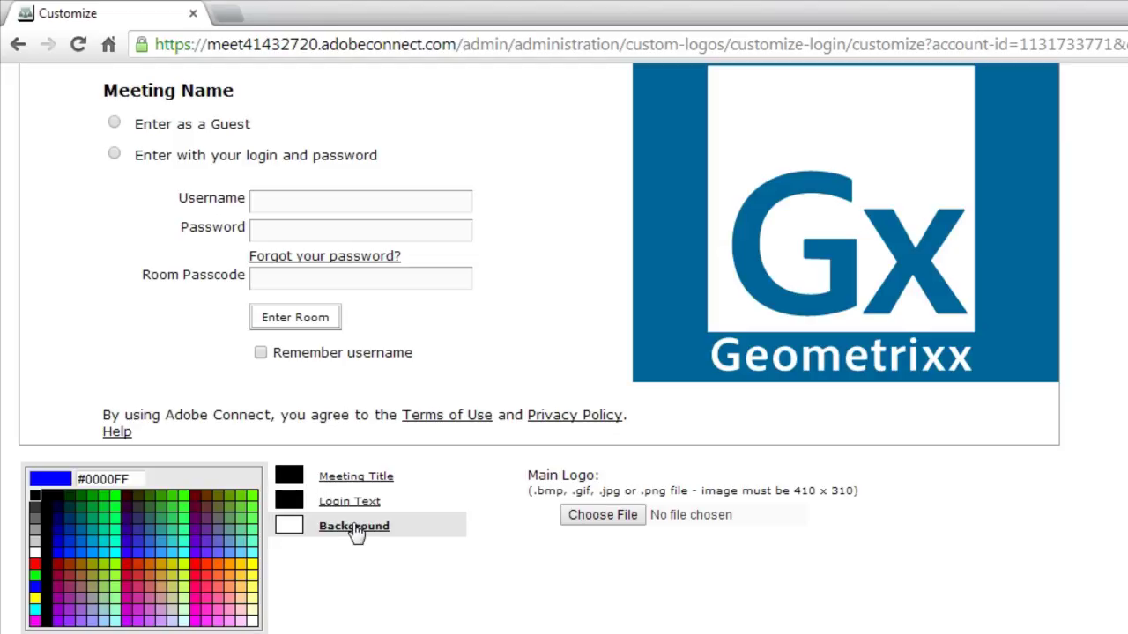
click(229, 496)
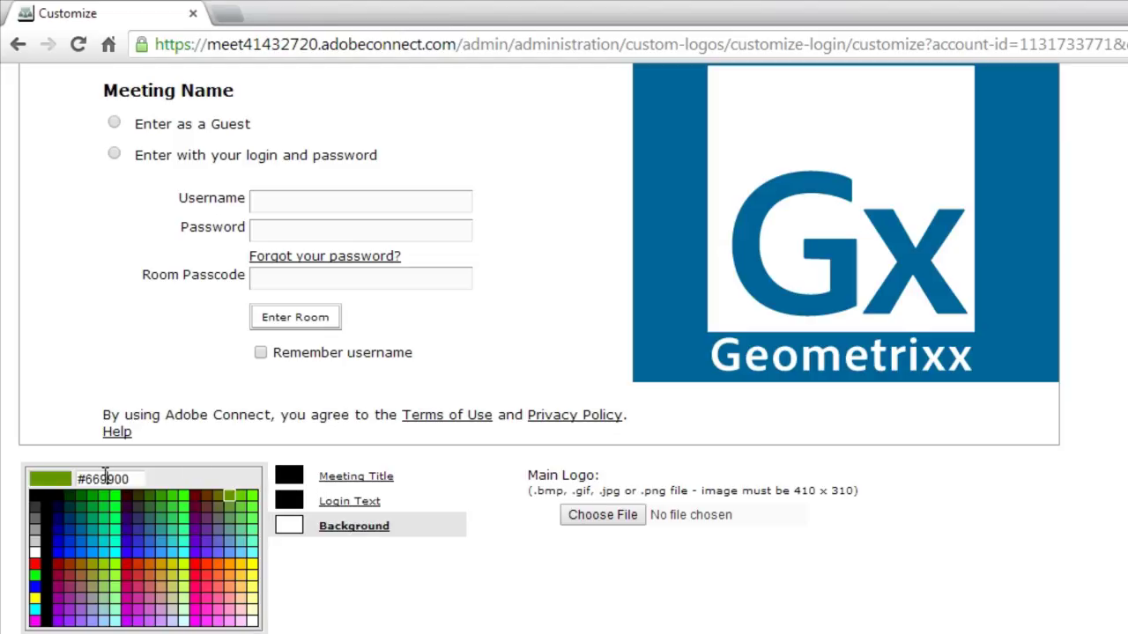
drag(93, 478, 213, 493)
key(BackSpace)
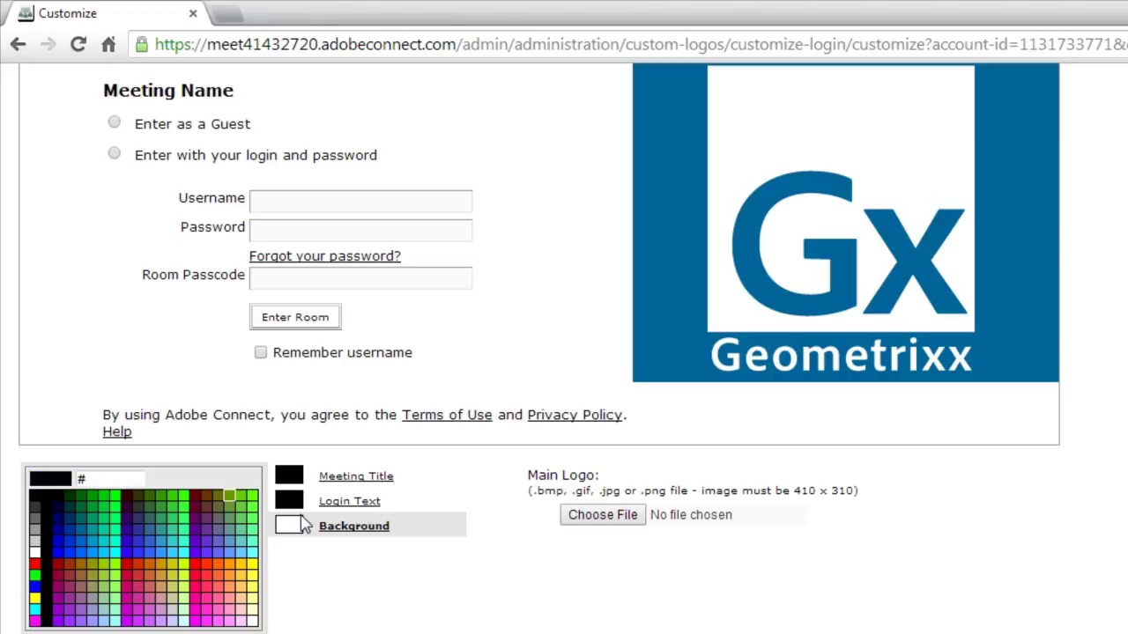
text(6599)
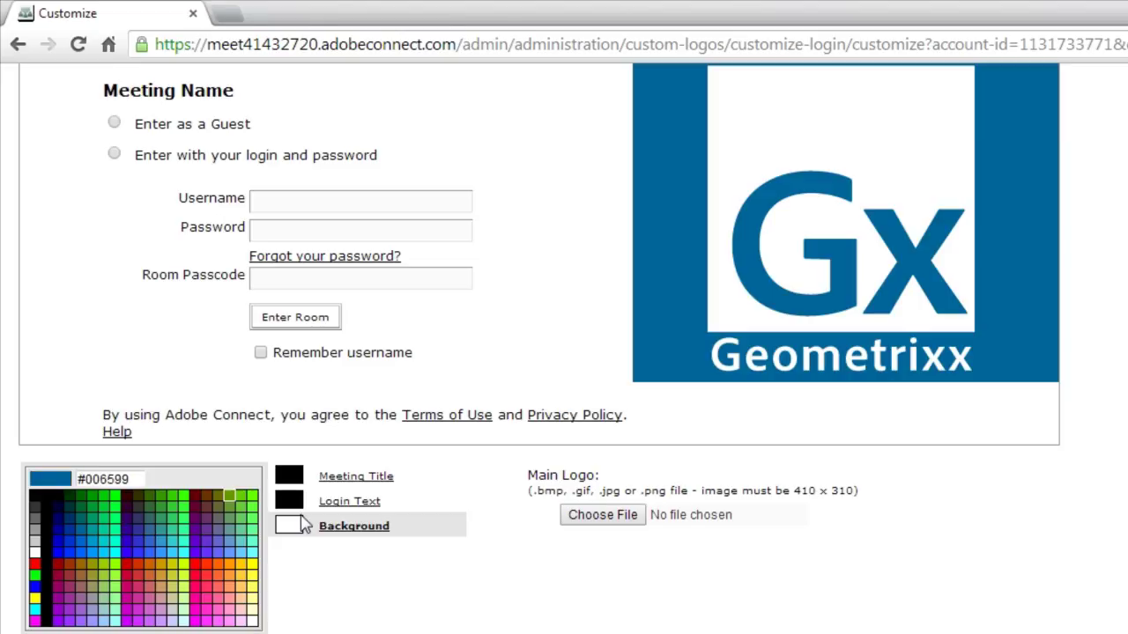
key(Return)
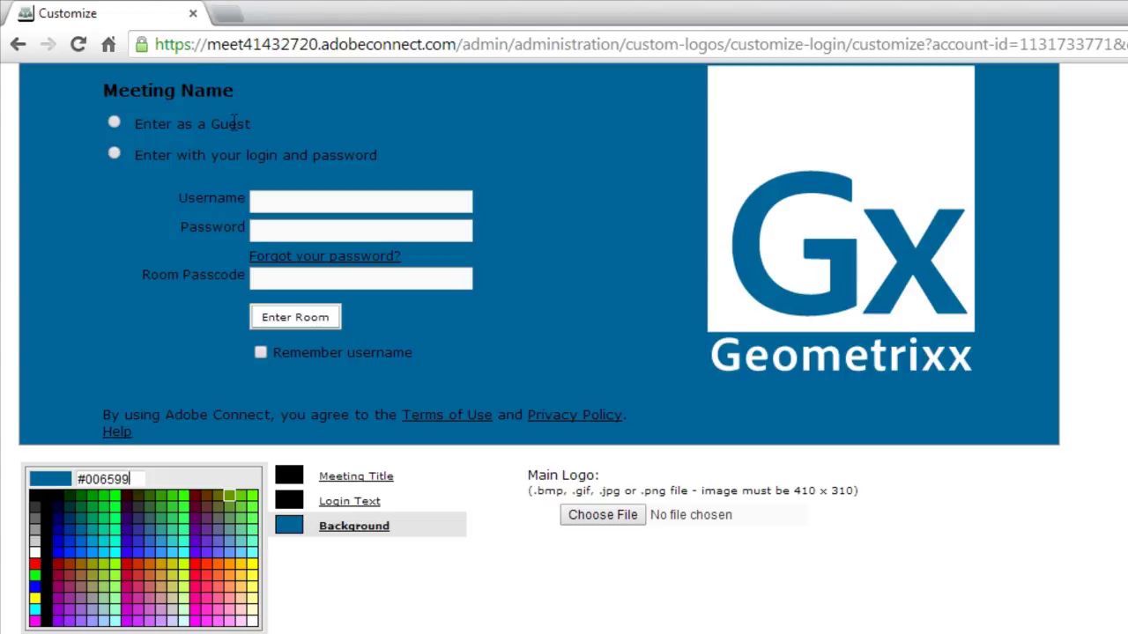
Set the login page's Meeting Title color to white #FFFFFF and its Login Text color to light gray #CCCCCC.
click(361, 477)
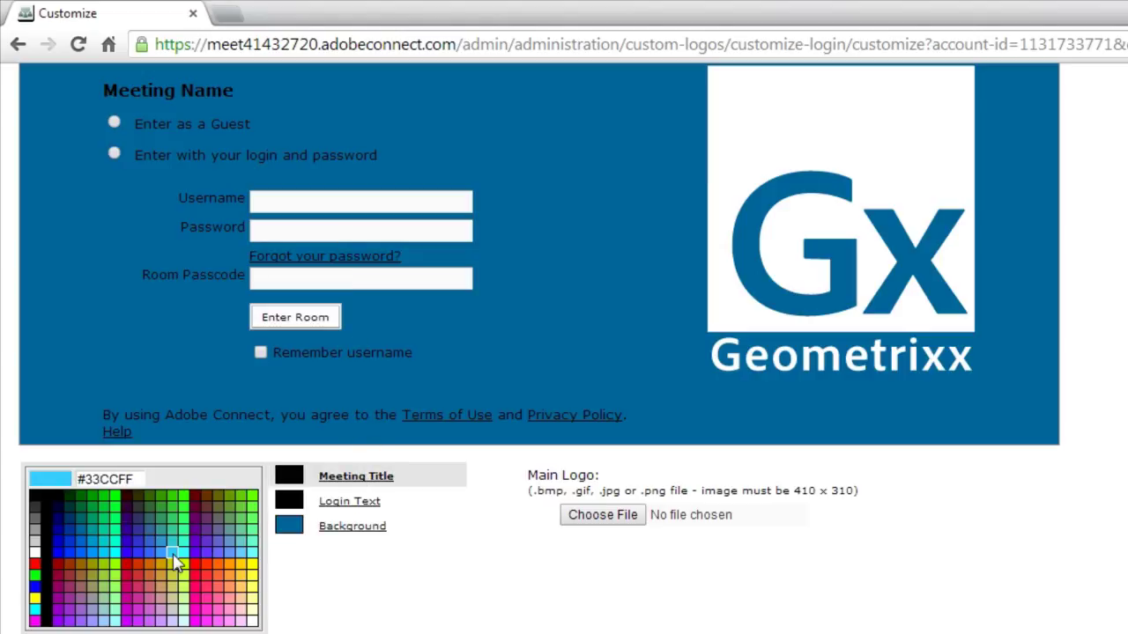
click(32, 553)
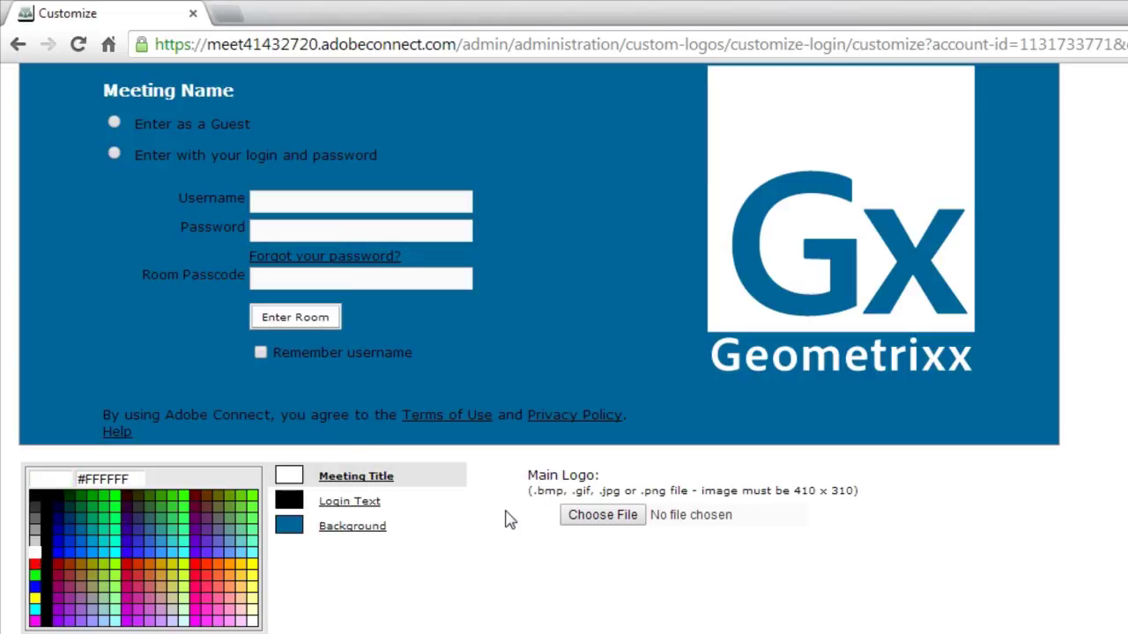
click(372, 509)
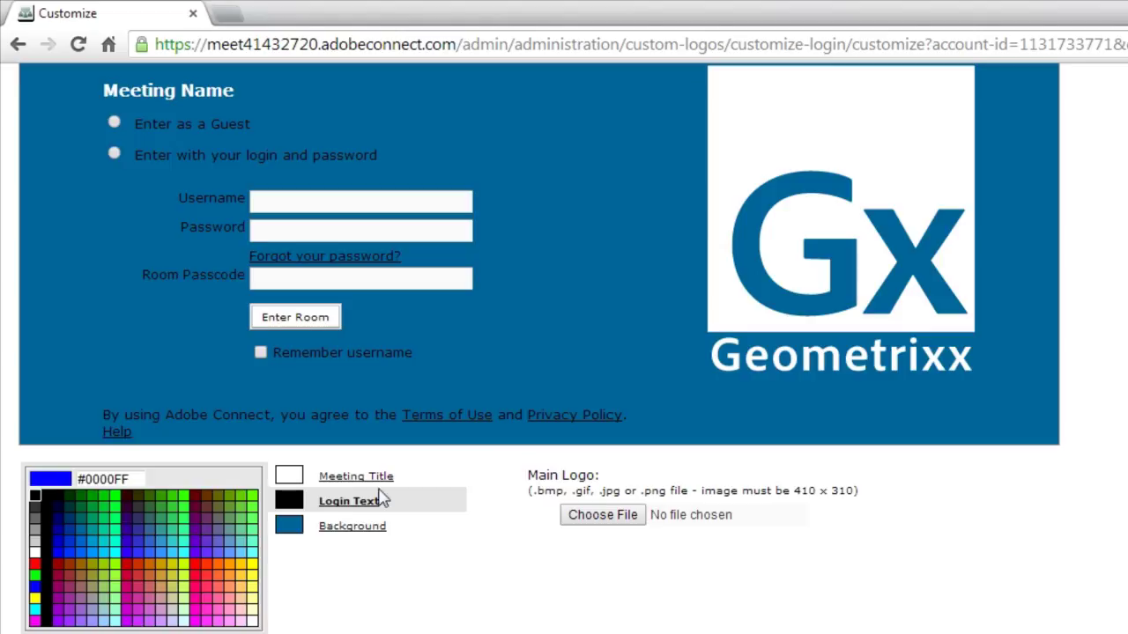
click(35, 547)
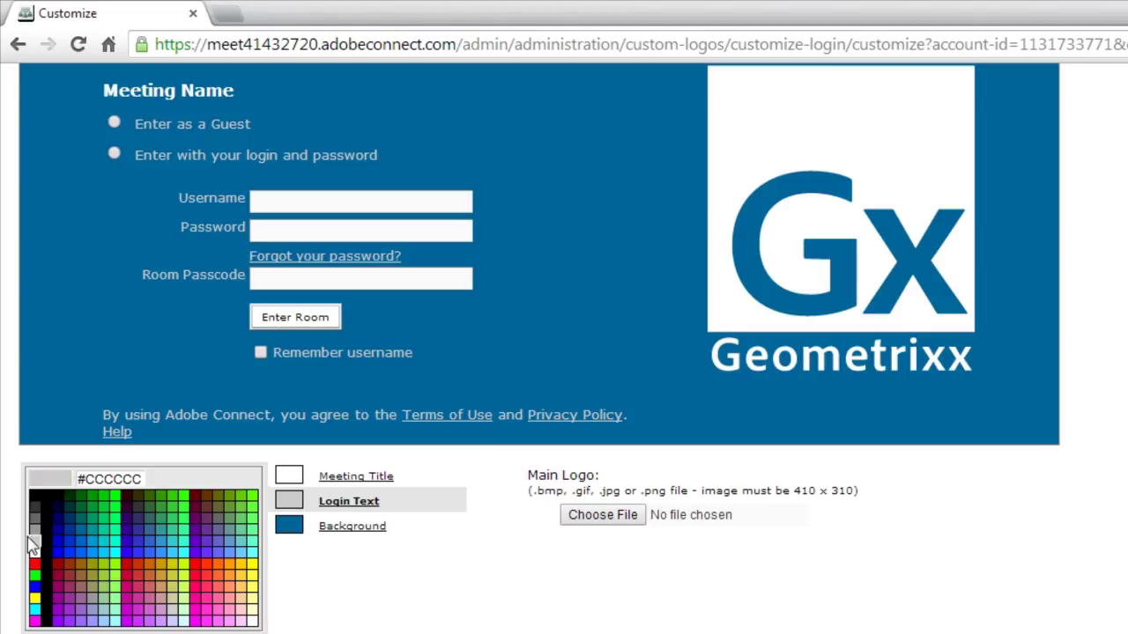
Check the recolored login page preview and apply its new colors.
scroll(491, 611, up, 3)
scroll(485, 625, down, 3)
click(487, 630)
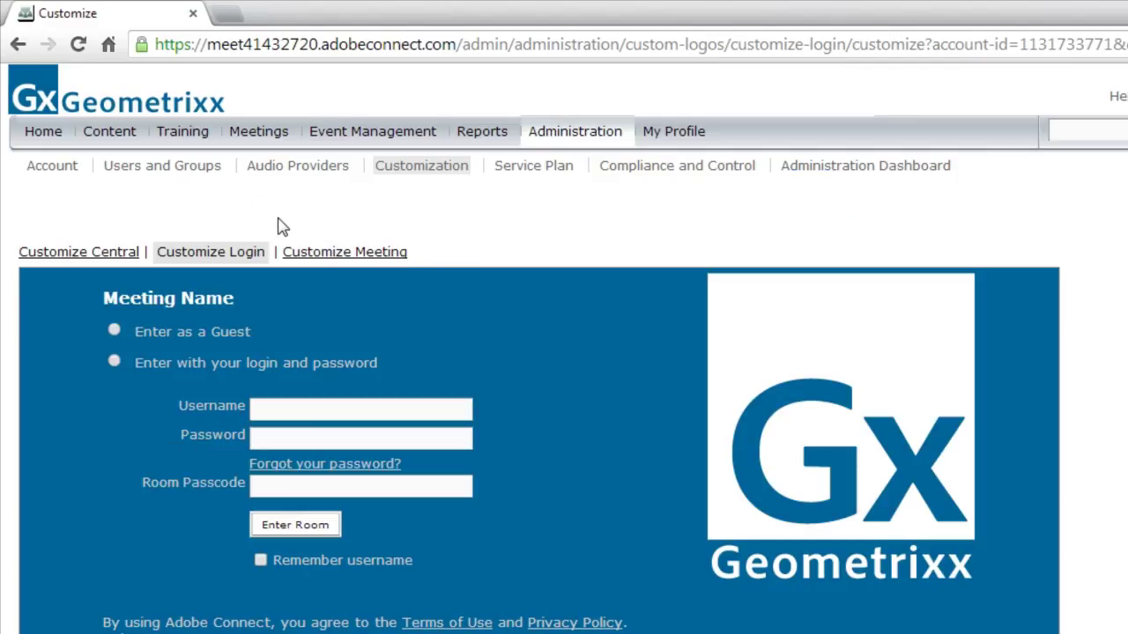
Open the Customize Meeting page and its interface color settings.
click(345, 259)
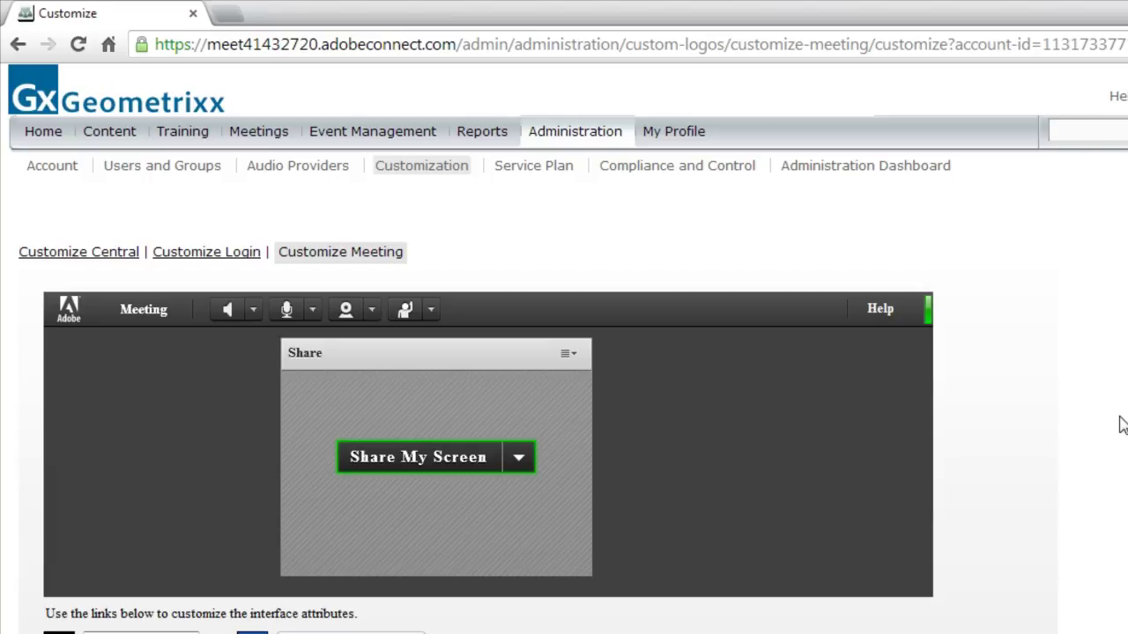
scroll(1121, 430, down, 2)
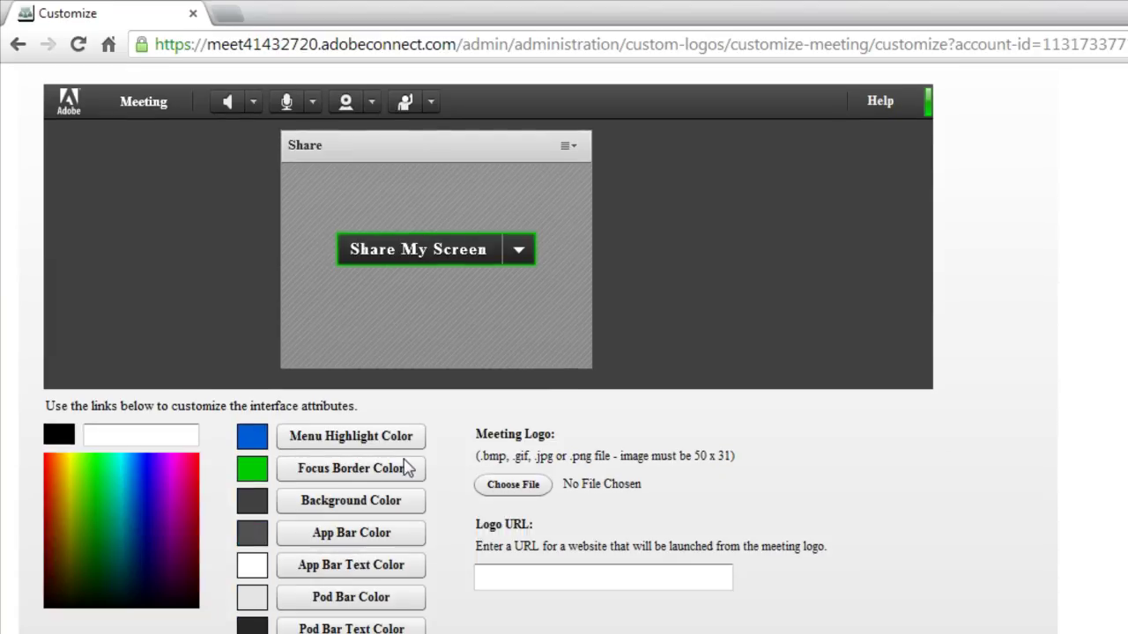
click(243, 441)
drag(172, 514, 170, 540)
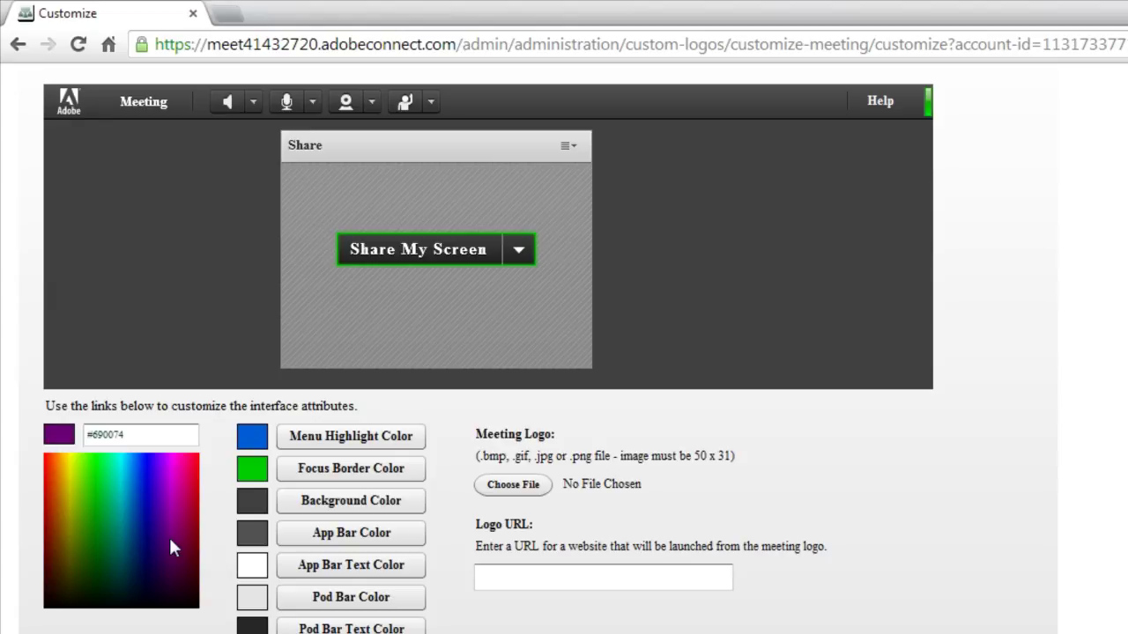
drag(171, 540, 177, 522)
click(560, 578)
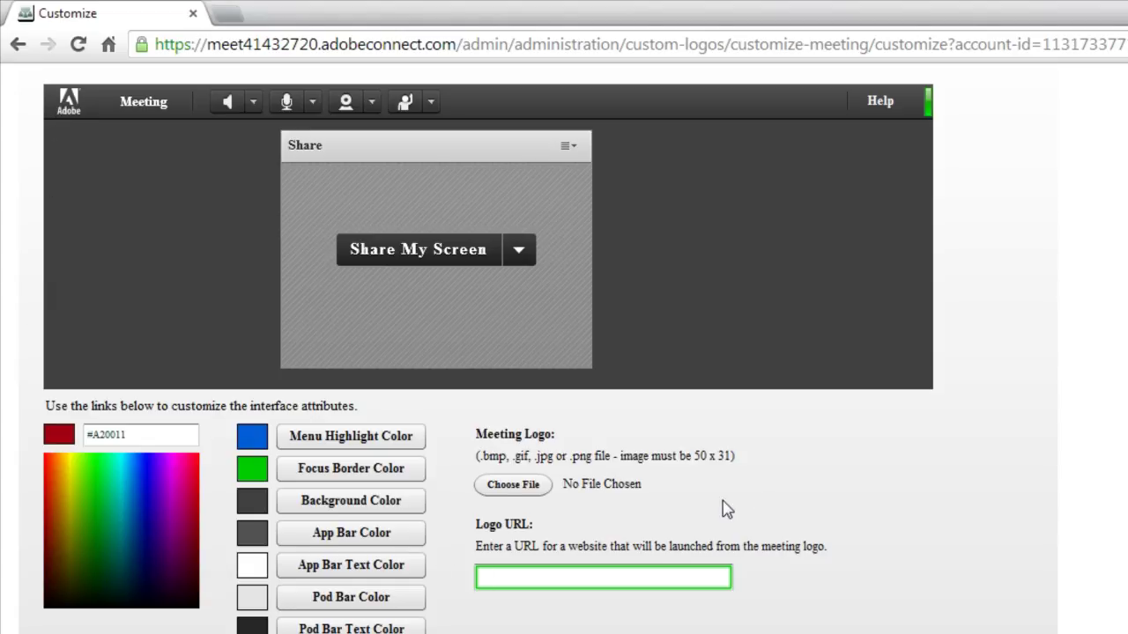
Choose Meeting-Bug.png from the Geometrixx folder as the meeting logo.
click(512, 485)
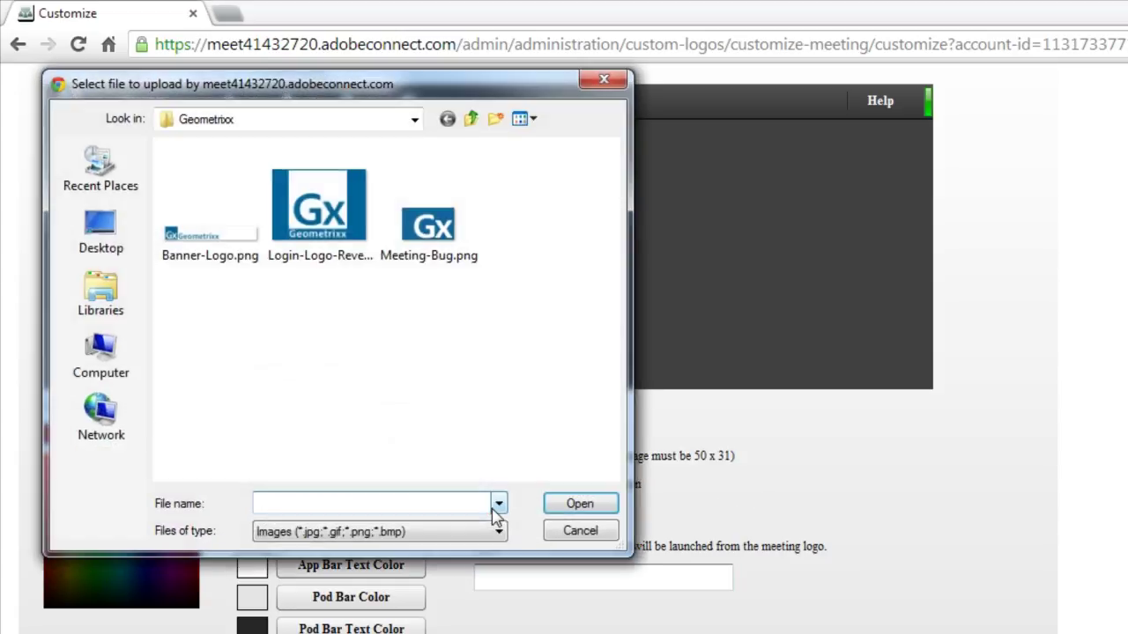
click(434, 236)
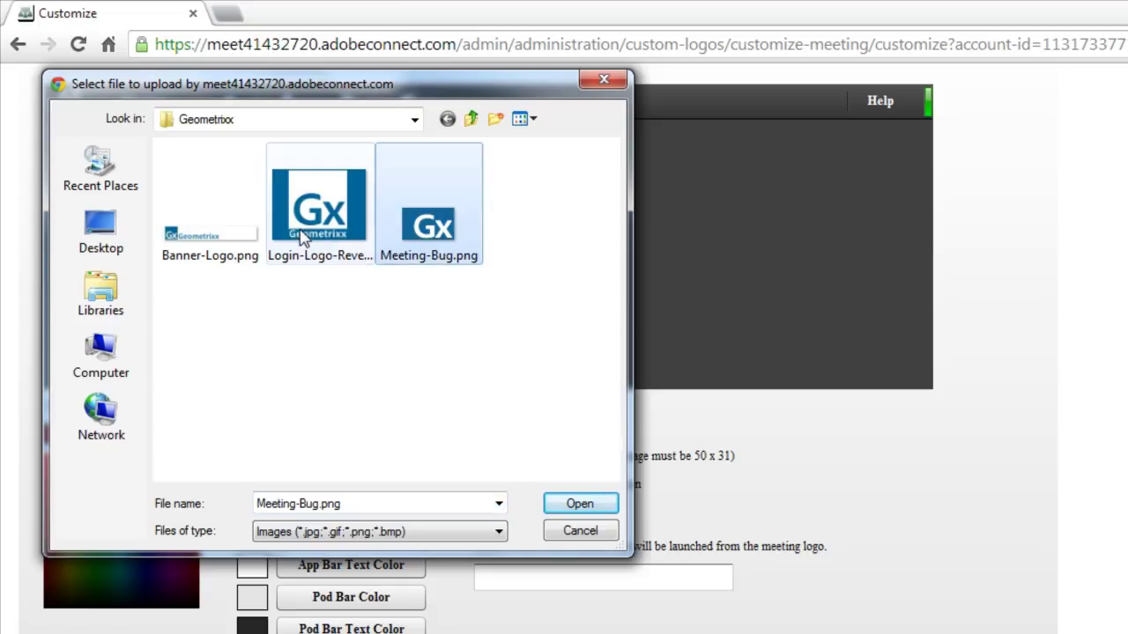
click(570, 510)
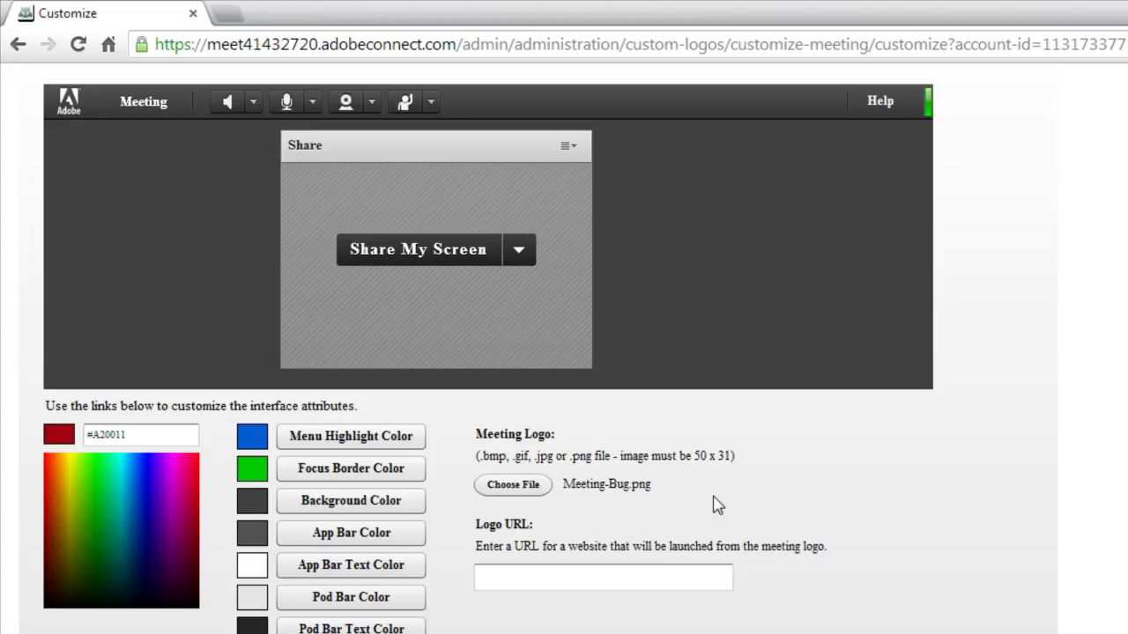
click(637, 574)
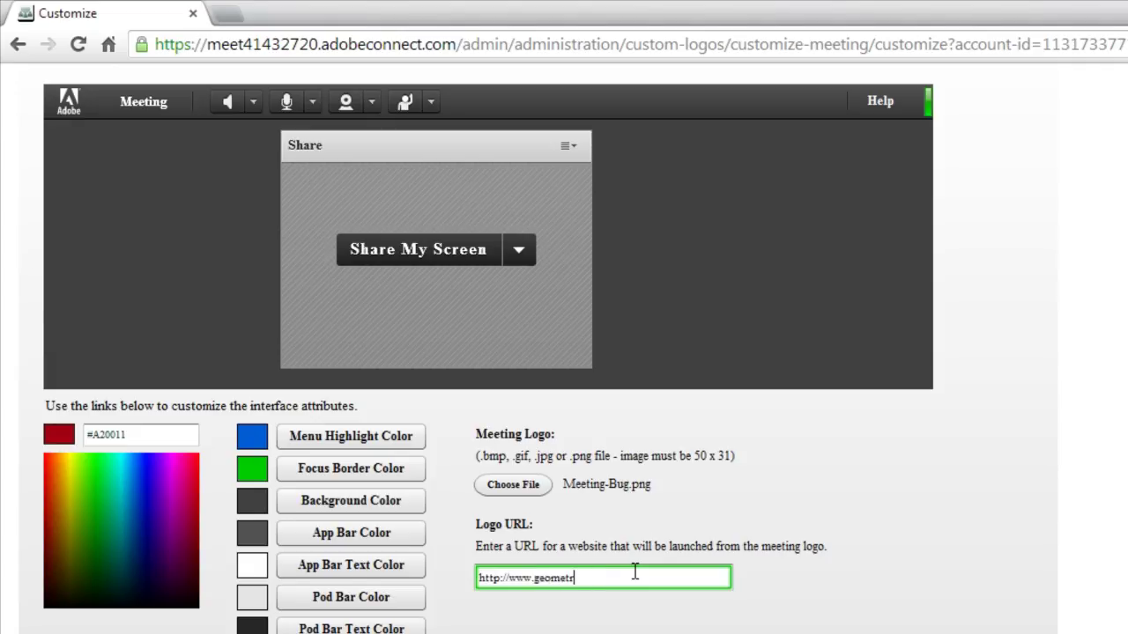
text(http://www.geometrixx.com)
scroll(478, 617, up, 1)
scroll(479, 614, down, 2)
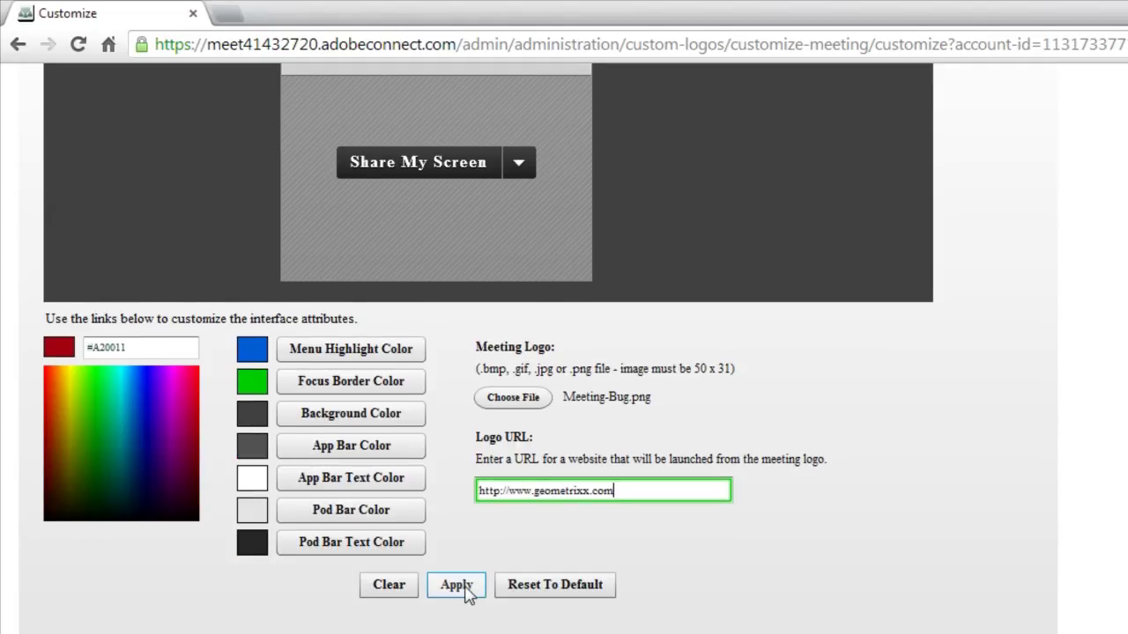
click(464, 590)
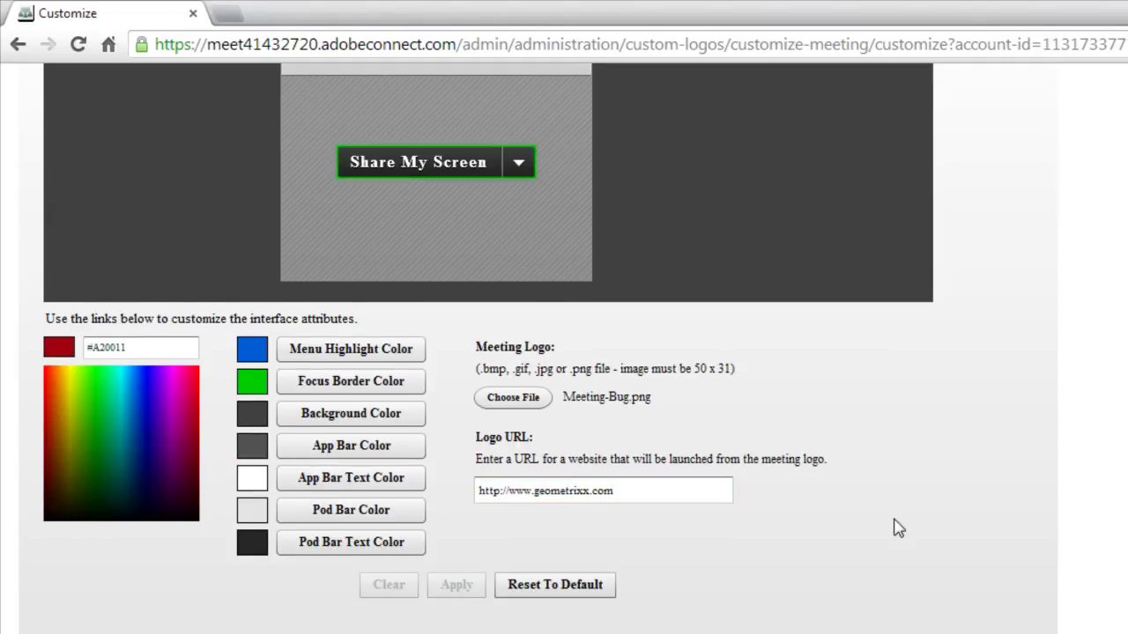
Set the App Bar Color of the meeting interface to #006599.
scroll(899, 527, up, 1)
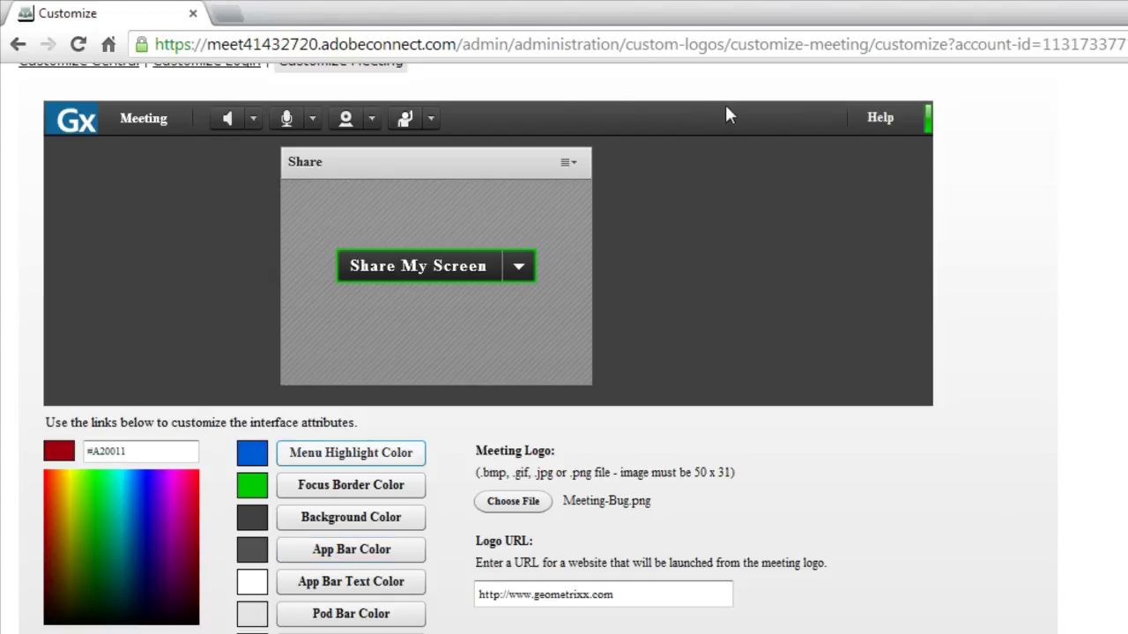
click(363, 555)
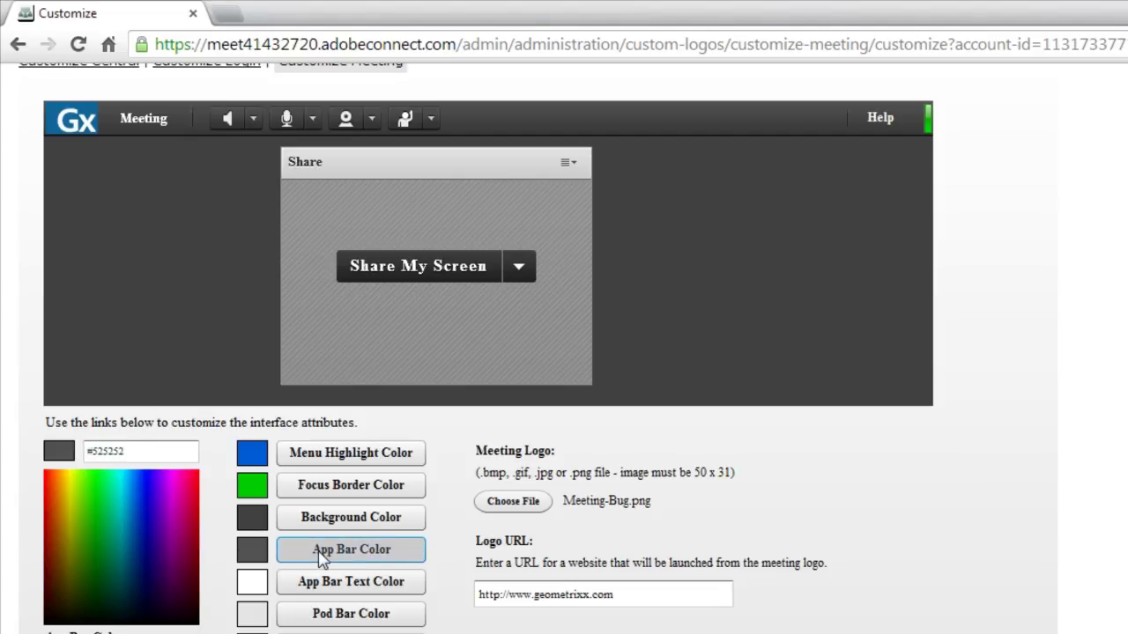
click(194, 451)
text(#FE001B)
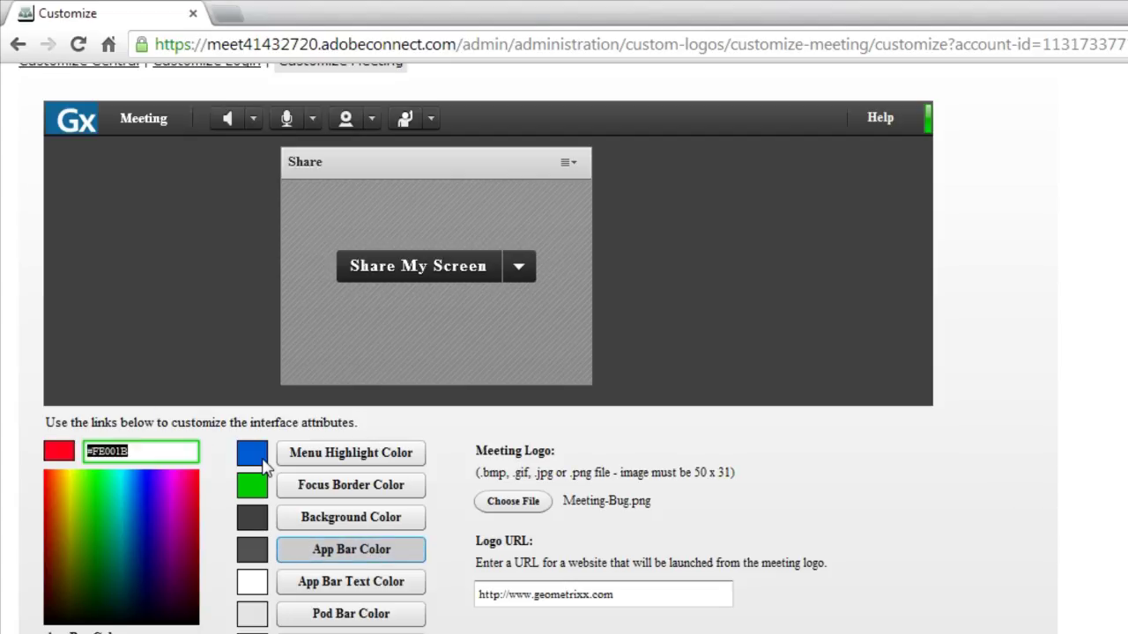
text(#006599)
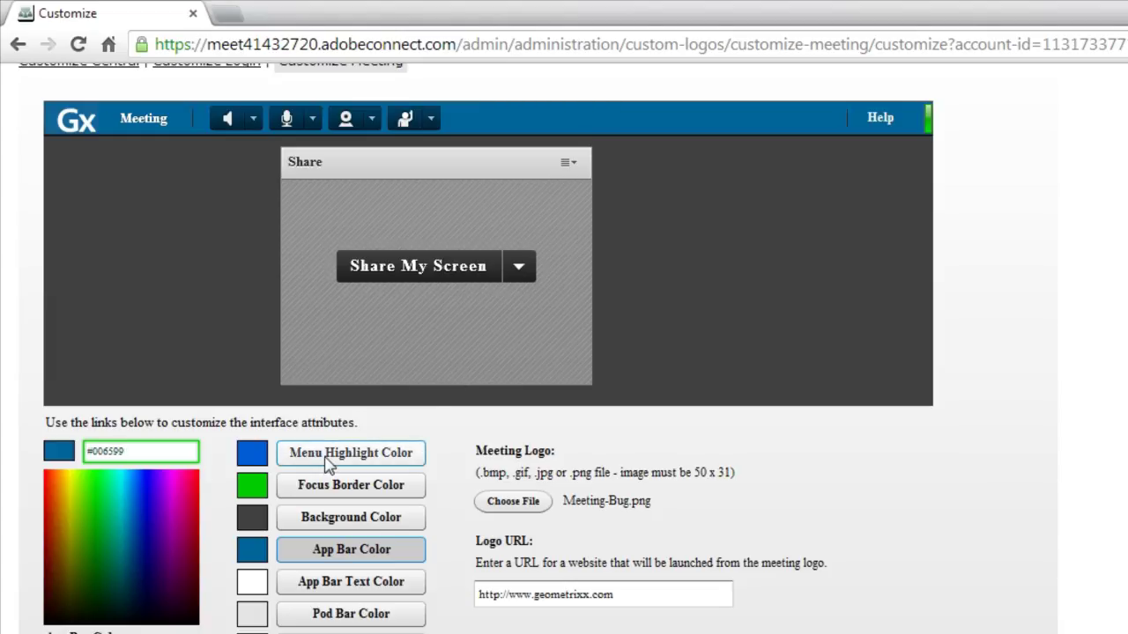
Examine the Meeting menu and the focus borders in the meeting room preview.
click(160, 122)
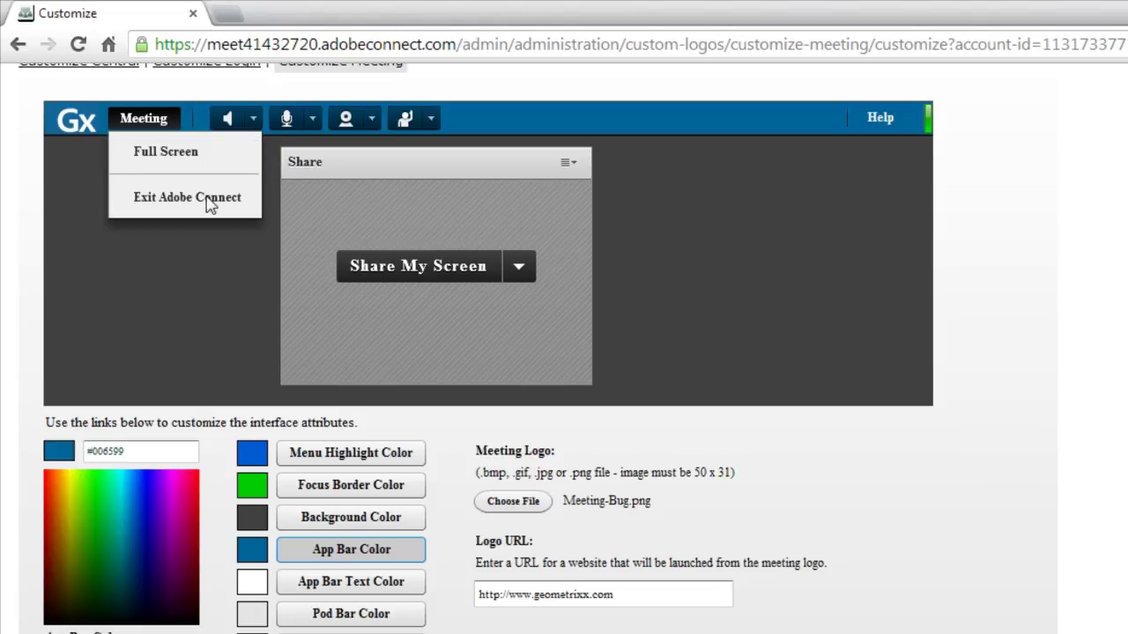
click(252, 355)
click(382, 357)
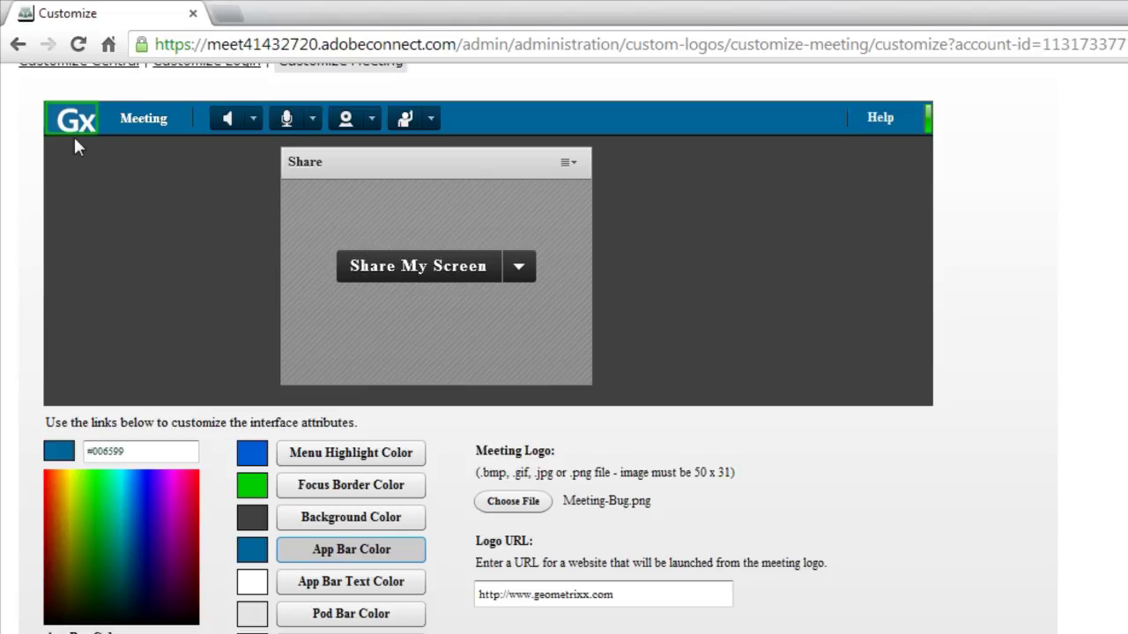
key(Tab)
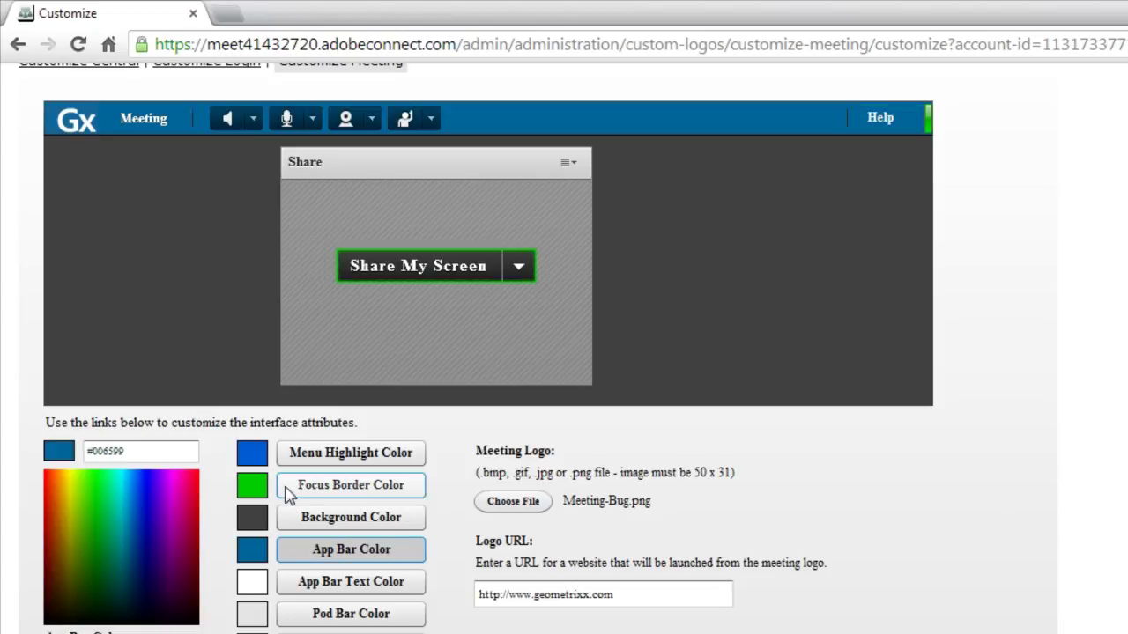
Set the Focus Border Color of the meeting interface to #006599.
click(343, 488)
click(111, 451)
drag(129, 451, 95, 451)
text(06599)
key(Return)
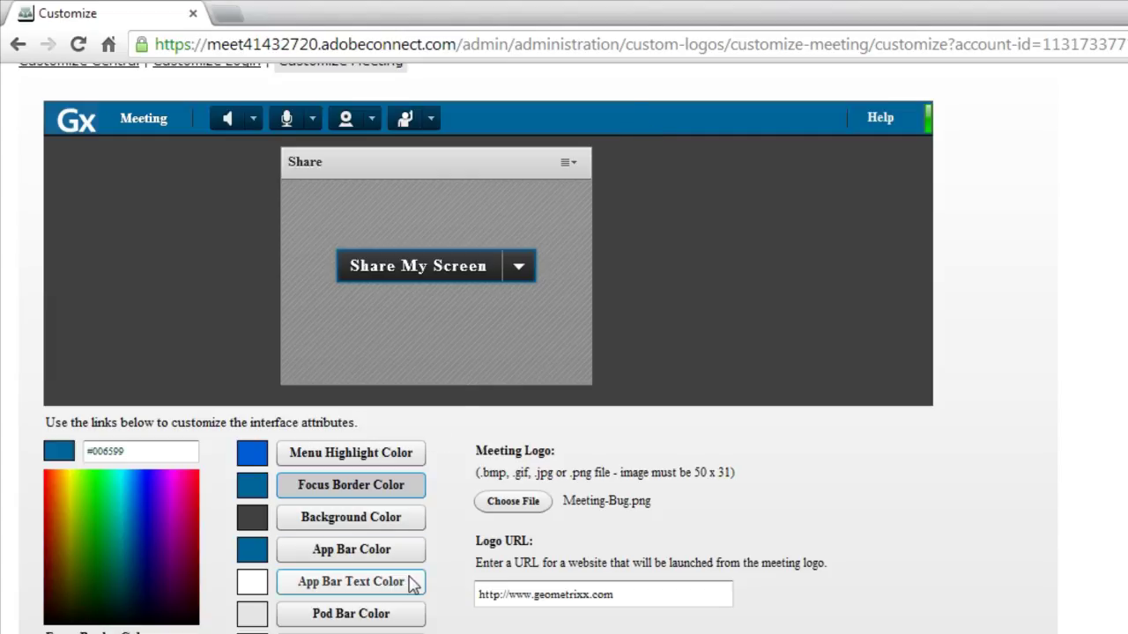
Check the Meeting menu in the preview, apply the meeting color changes and reload the page.
click(143, 124)
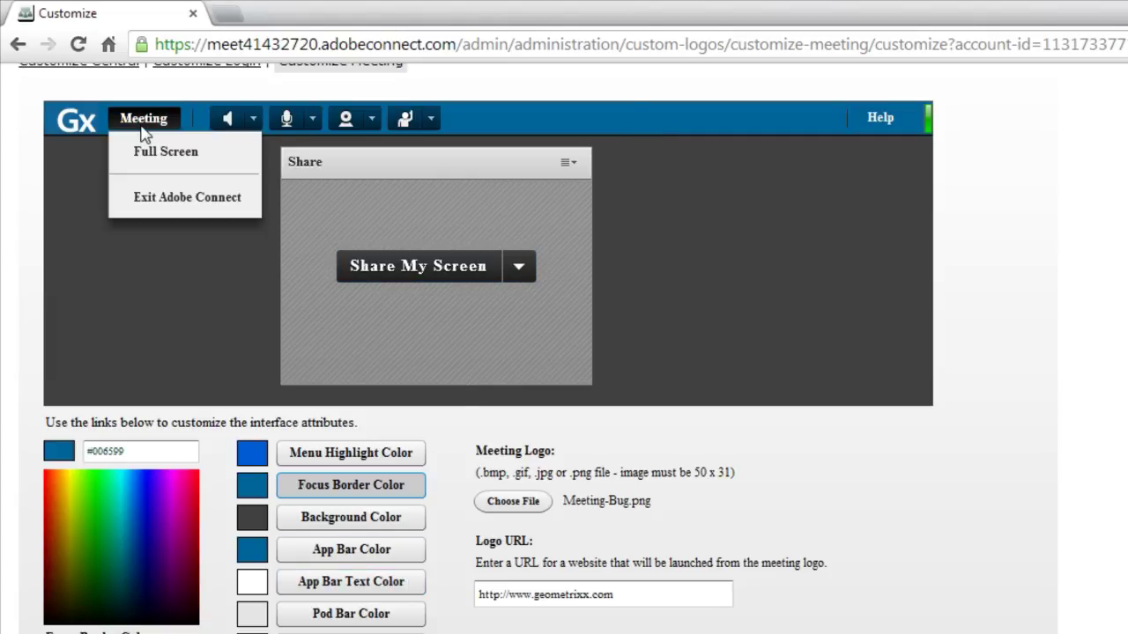
click(143, 130)
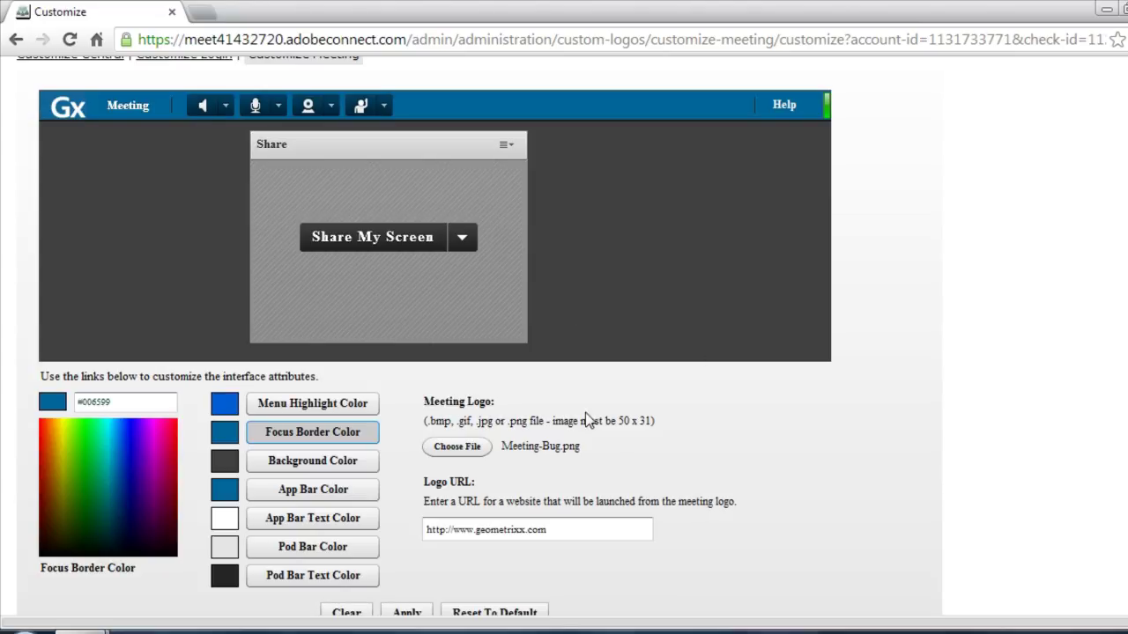
scroll(577, 428, down, 2)
click(401, 526)
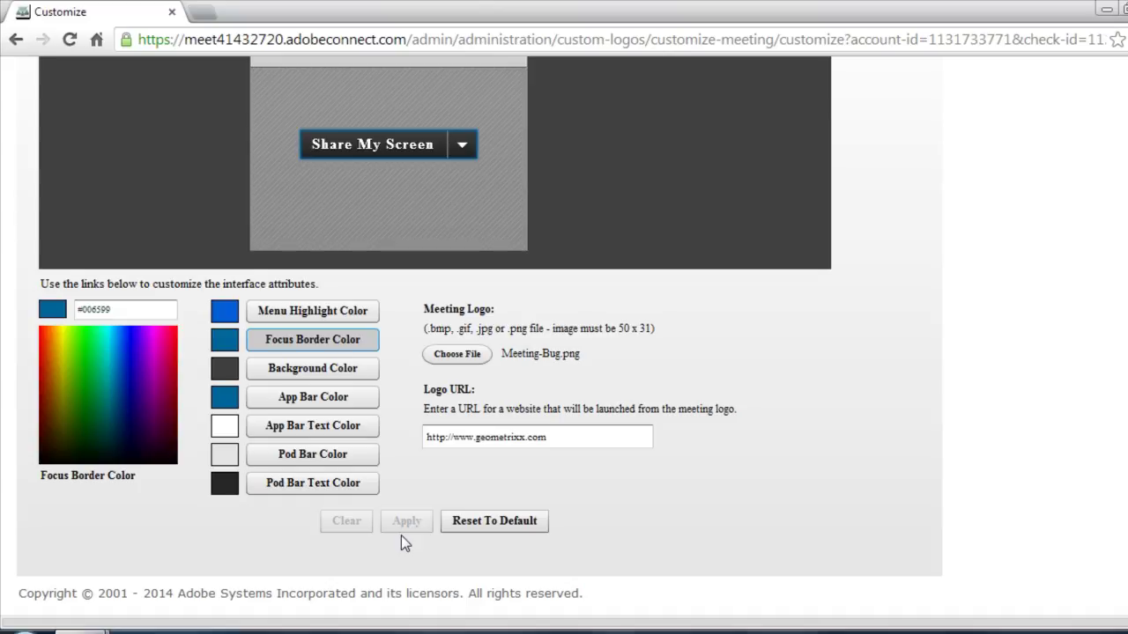
scroll(572, 238, up, 3)
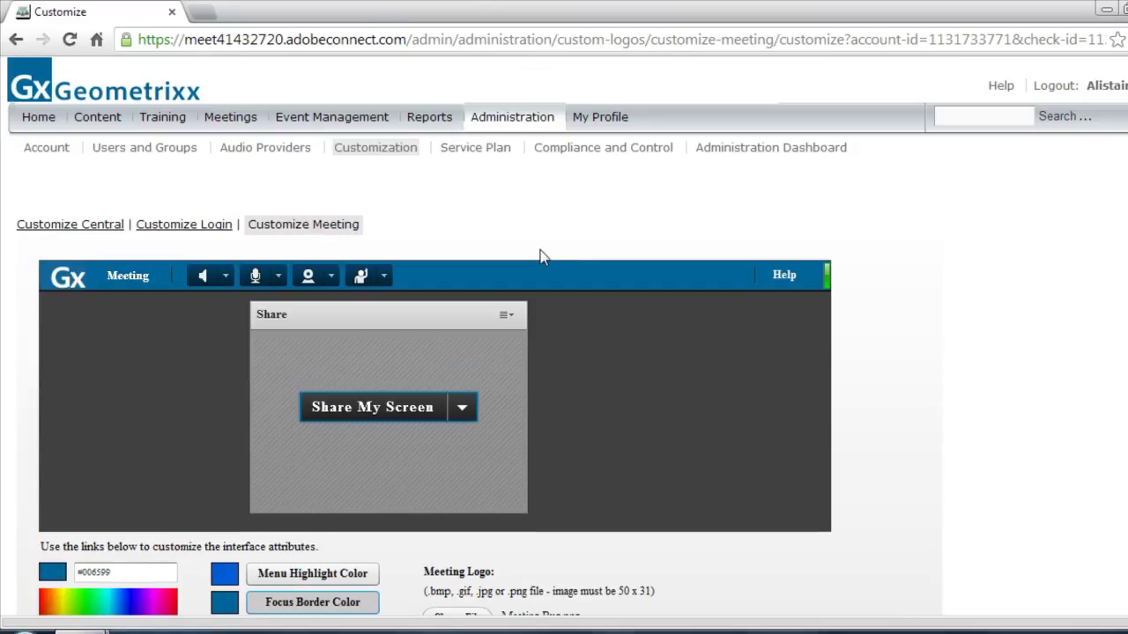
click(71, 40)
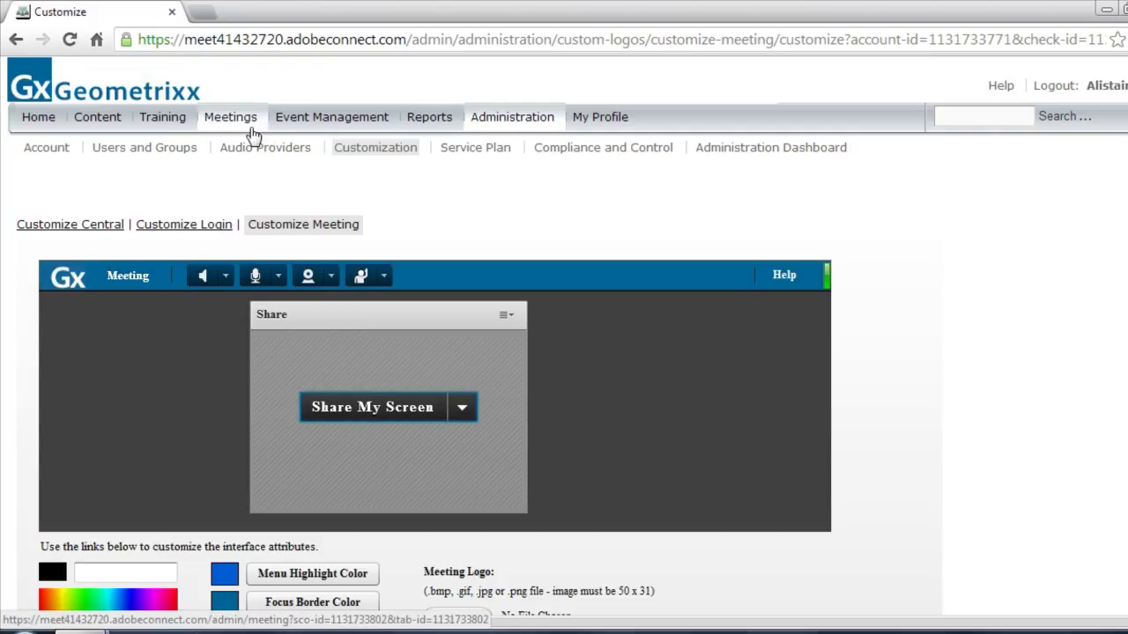
Start a new meeting in My Meetings, titled with the host's first name plus Meeting, and enter the host's first name as custom URL.
click(253, 132)
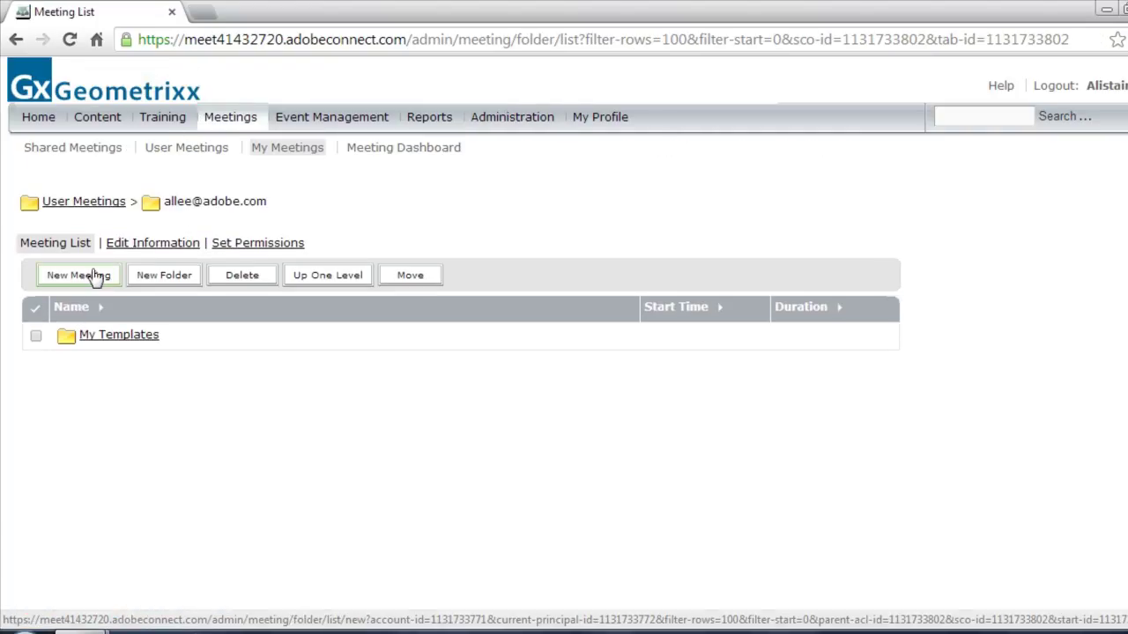
click(94, 278)
click(253, 252)
text(Alistair's Meeting)
key(Tab)
text(alistair)
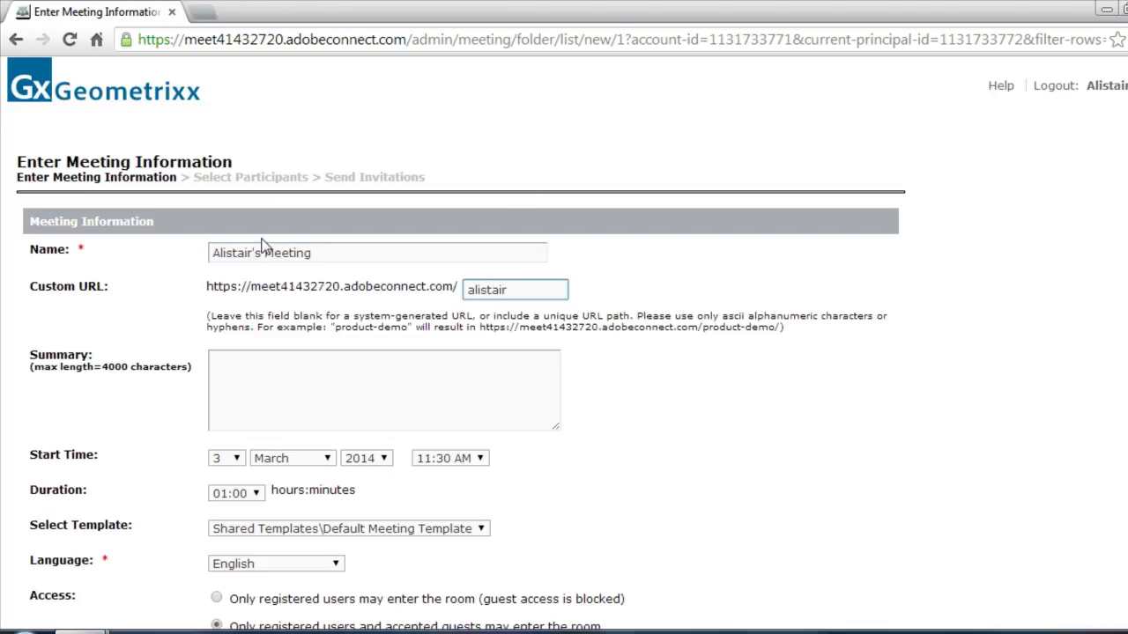
Finish creating the meeting with its default access and audio settings and enter its room.
scroll(483, 476, down, 3)
scroll(448, 485, down, 2)
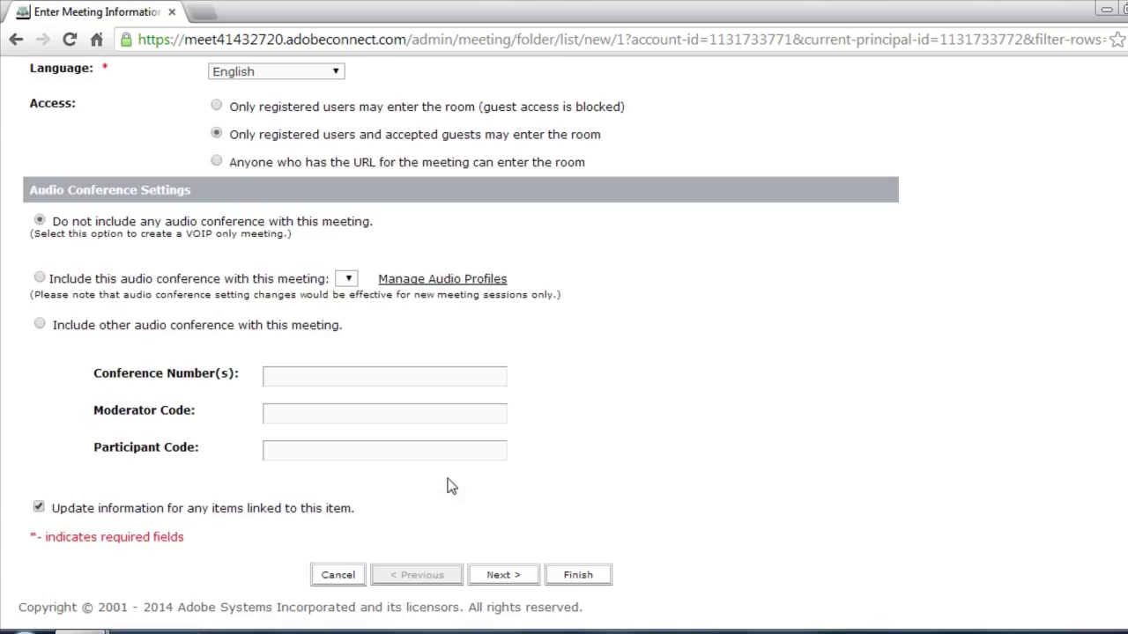
click(596, 575)
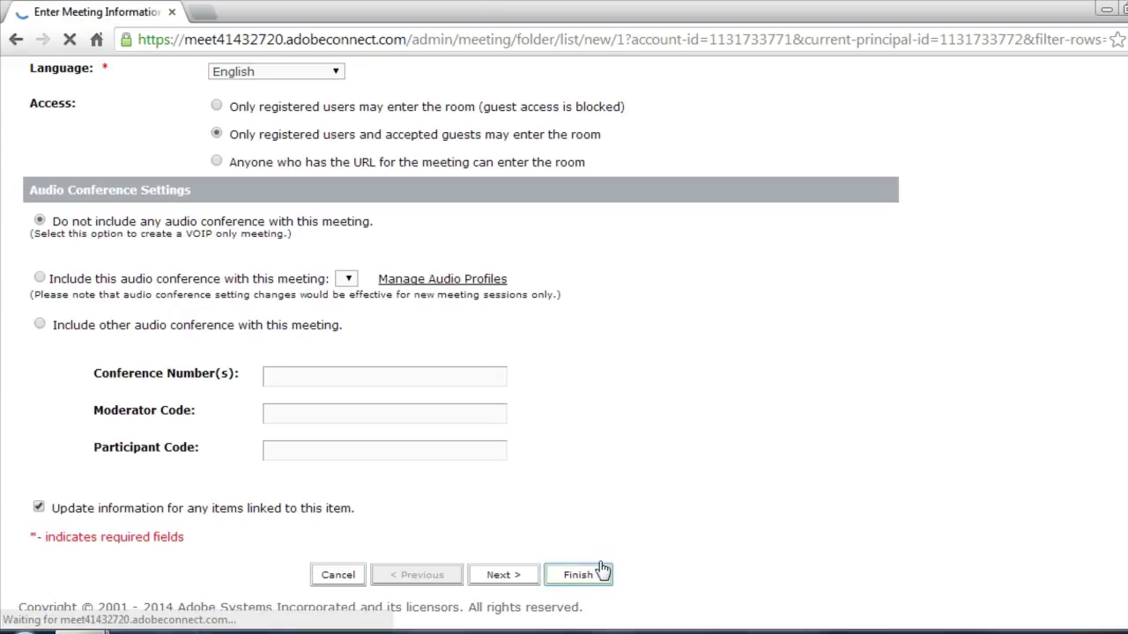
click(304, 588)
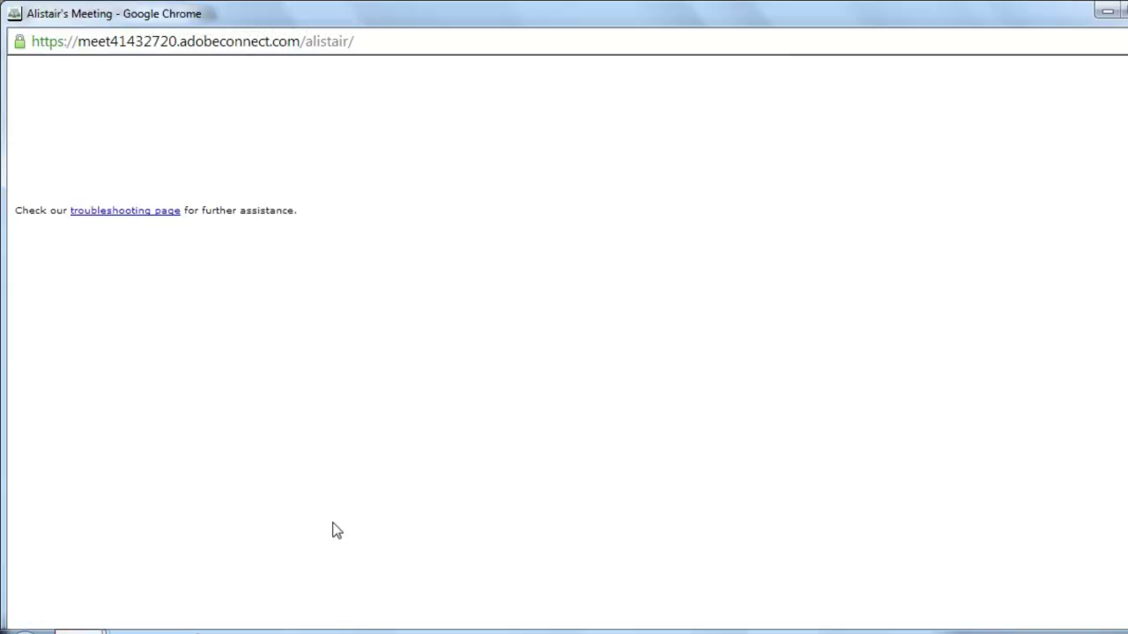